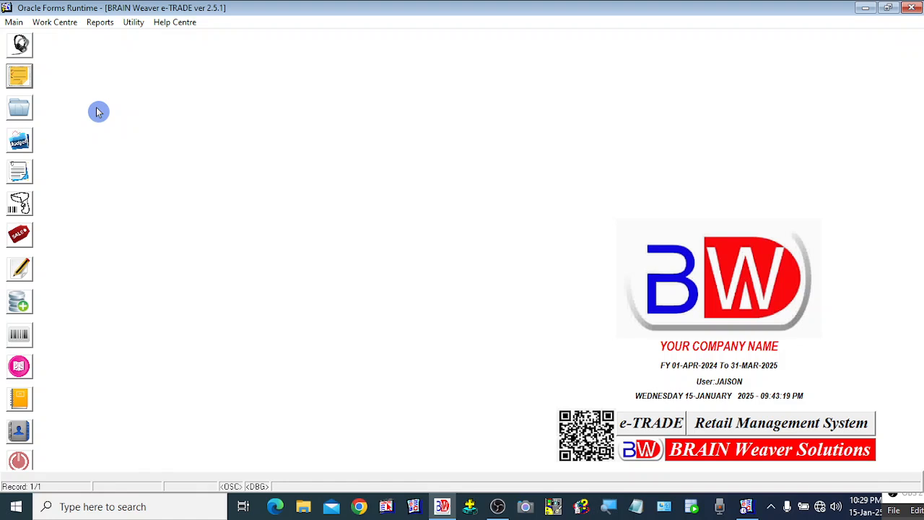
Open the utilities list twice and close it both times without running a function
left_click(134, 21)
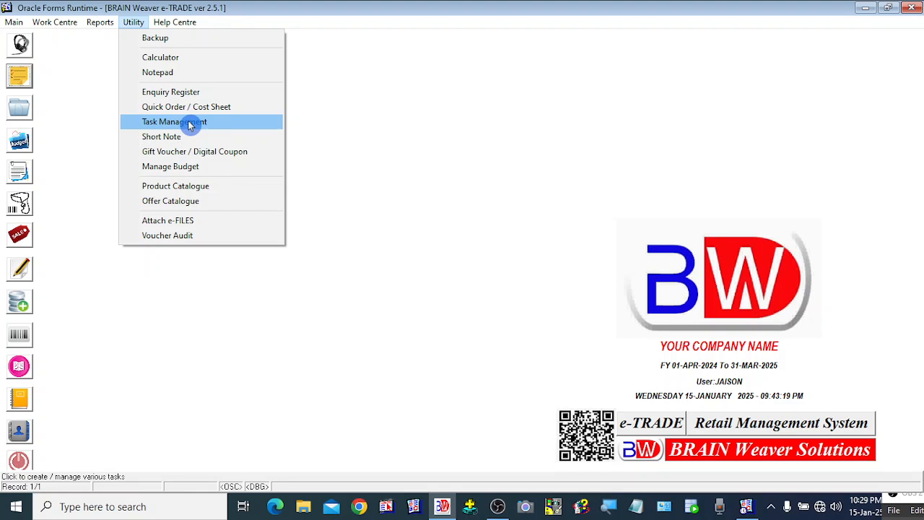
left_click(450, 253)
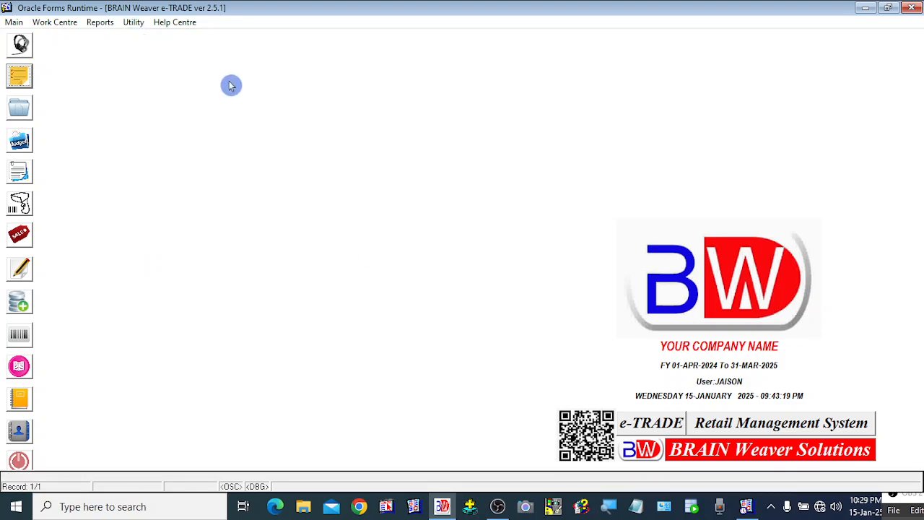
left_click(133, 22)
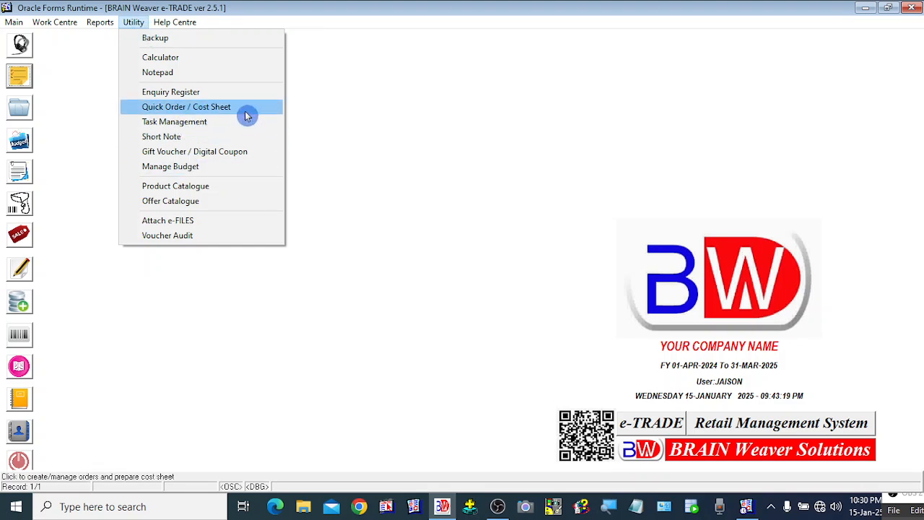
left_click(494, 212)
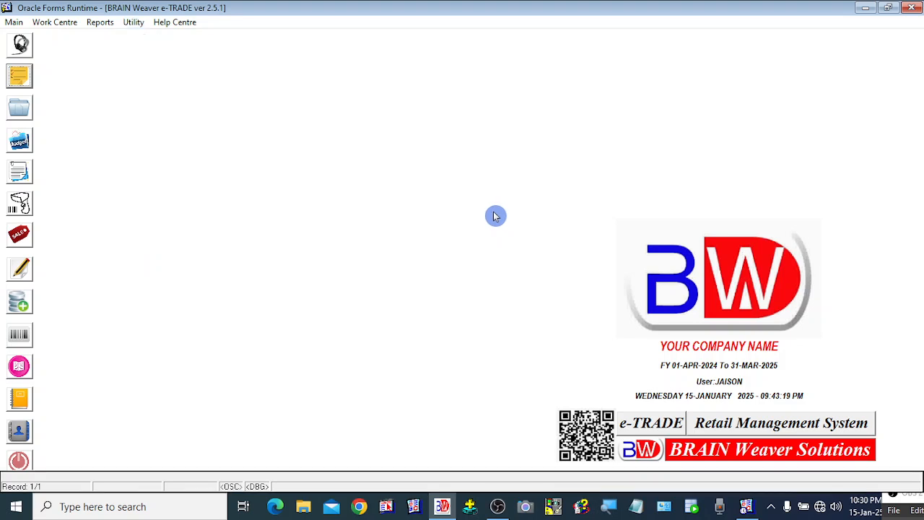
Open the Quick Orders form and step through the Contact, Location and Items fields
left_click(27, 85)
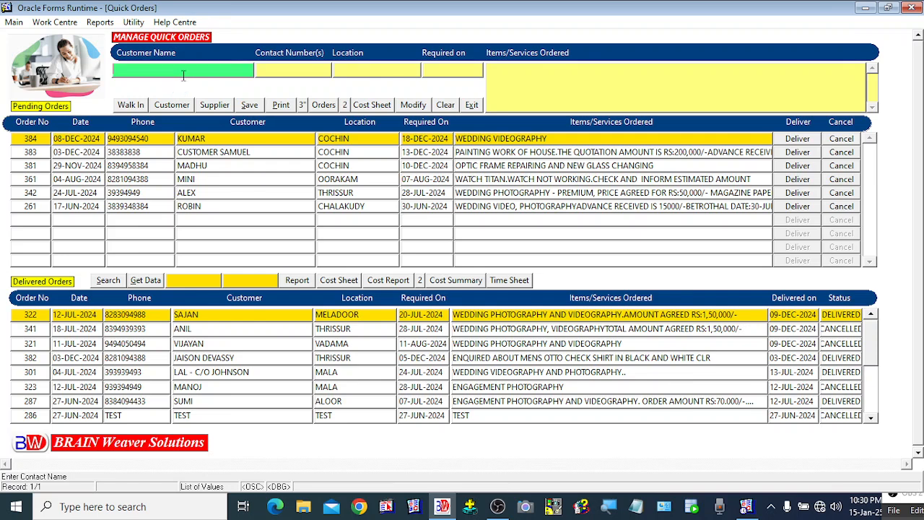
left_click(284, 71)
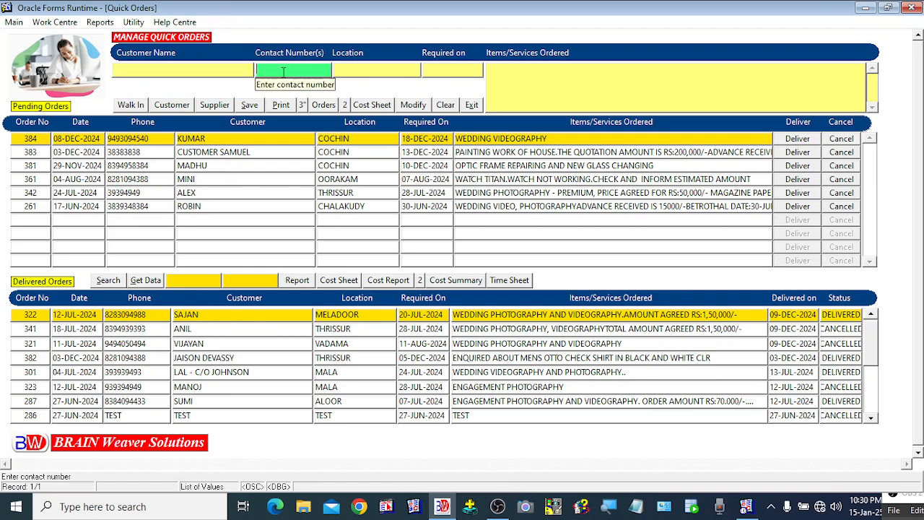
left_click(366, 72)
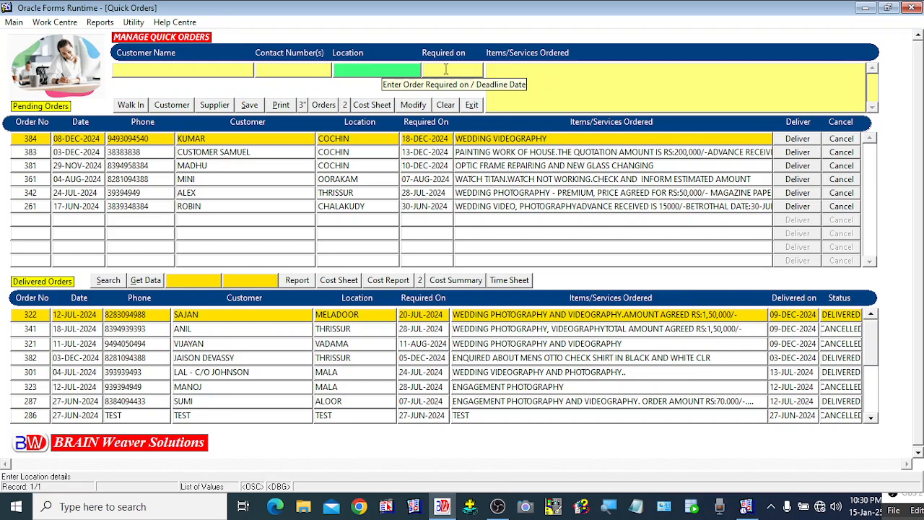
left_click(548, 85)
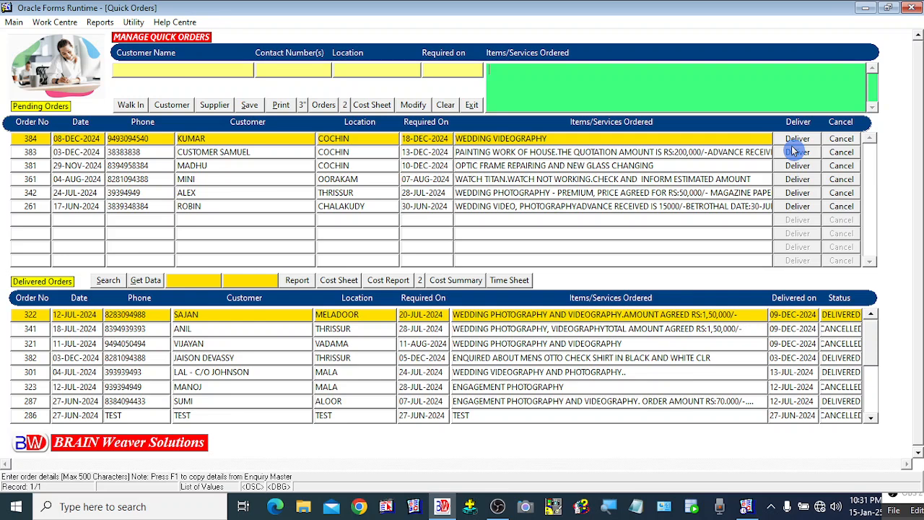
left_click(277, 163)
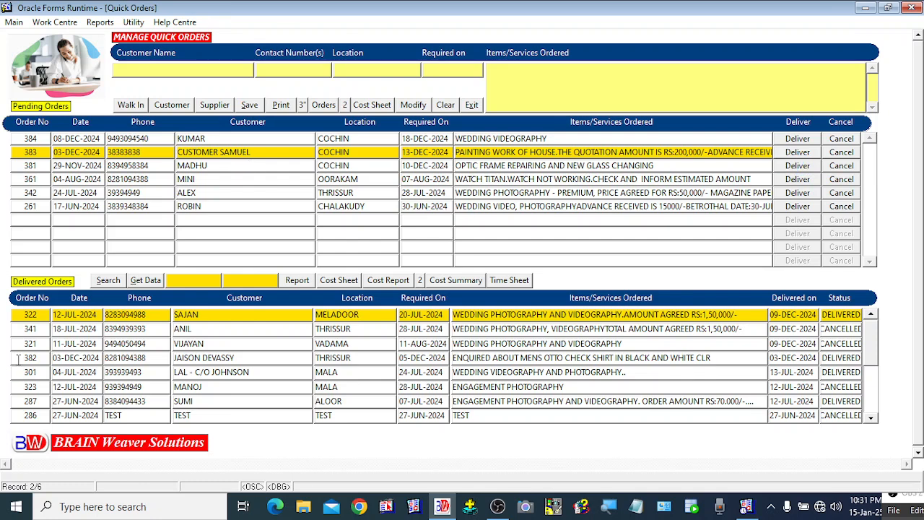
left_click(80, 326)
left_click(147, 143)
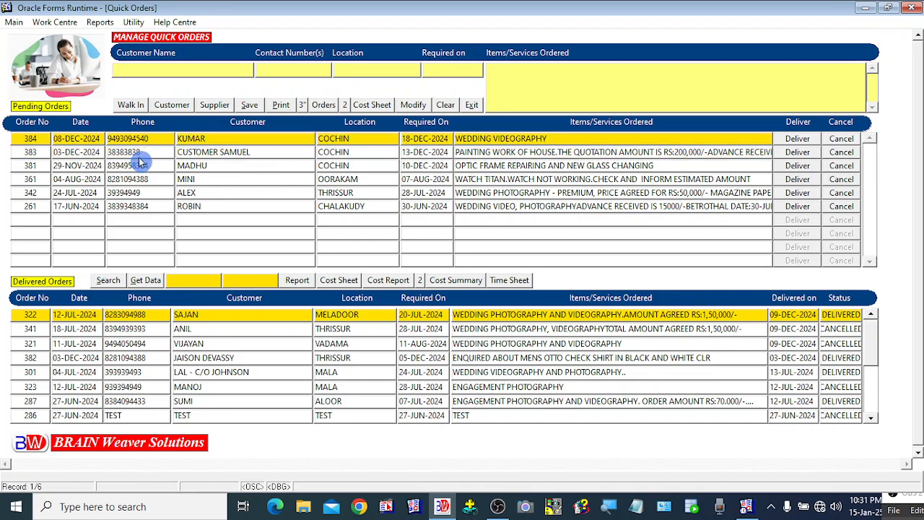
left_click(138, 153)
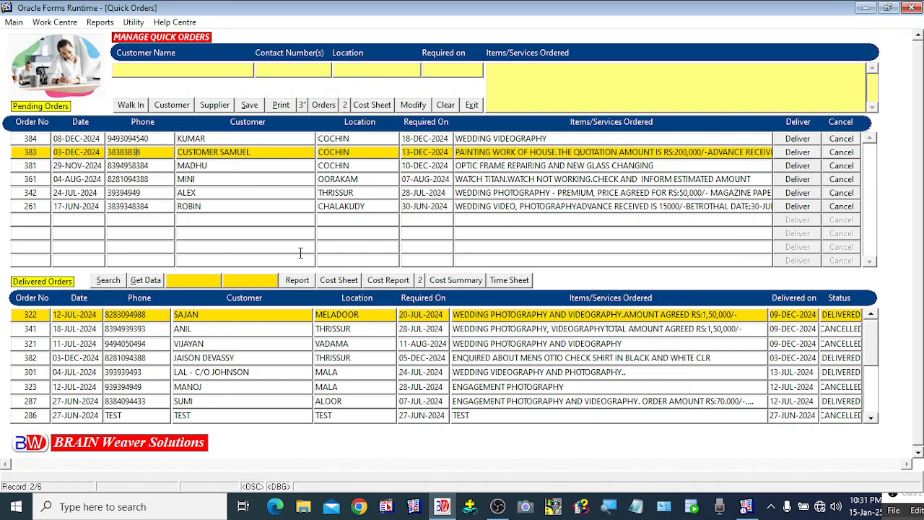
left_click(156, 166)
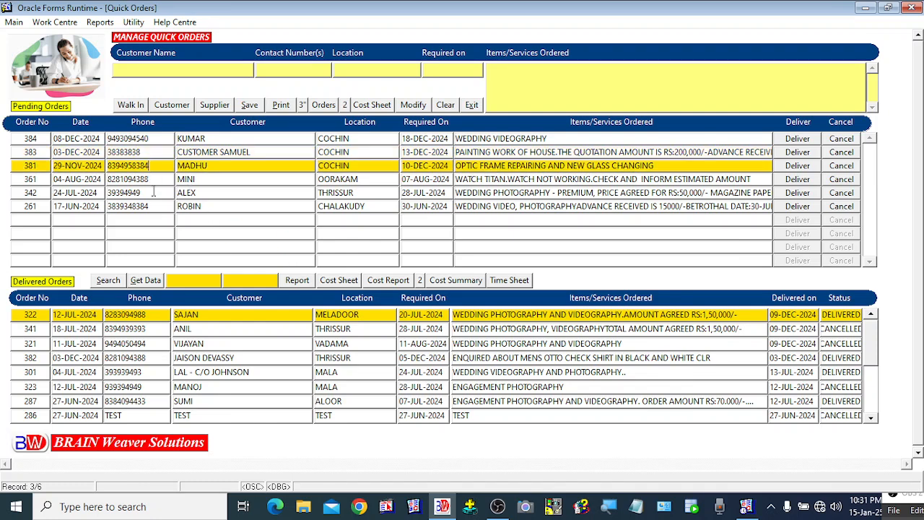
left_click(154, 179)
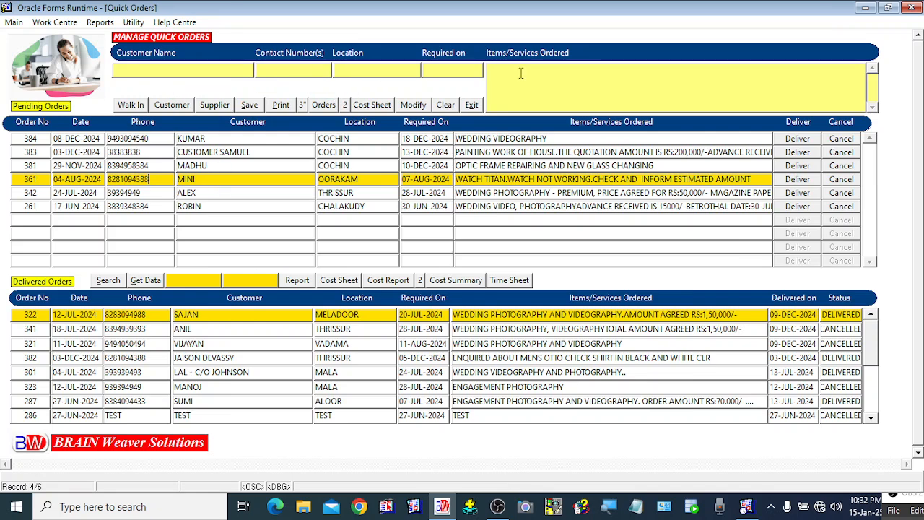
Fill the order header from the Customer List, choosing a saved customer instead of WALK IN CUSTOMERS
left_click(172, 106)
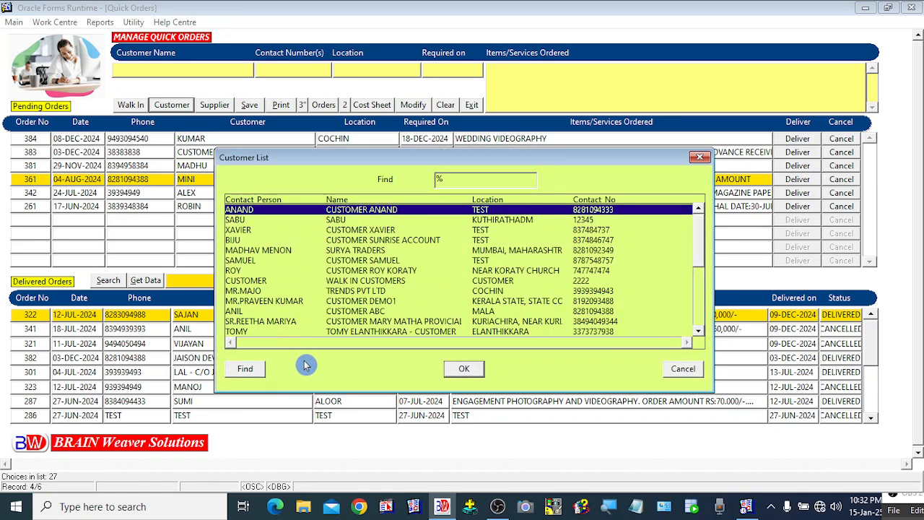
left_click(348, 282)
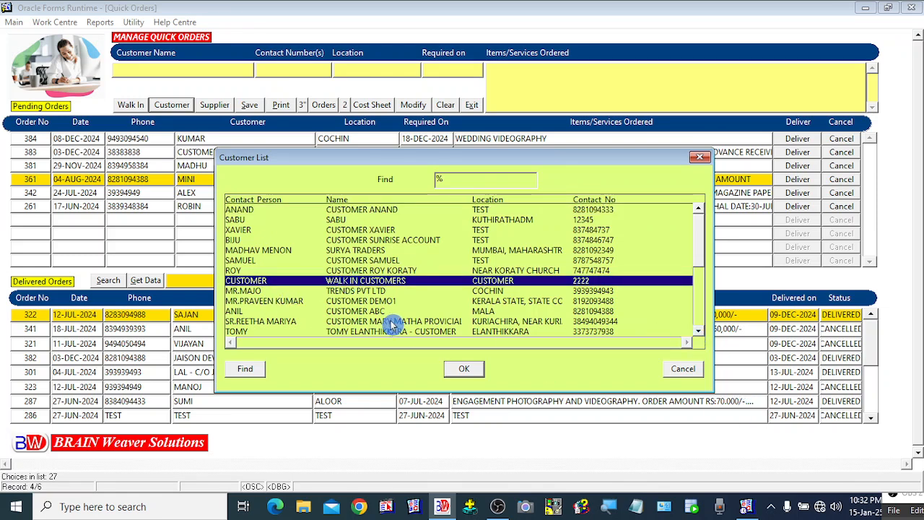
left_click(373, 273)
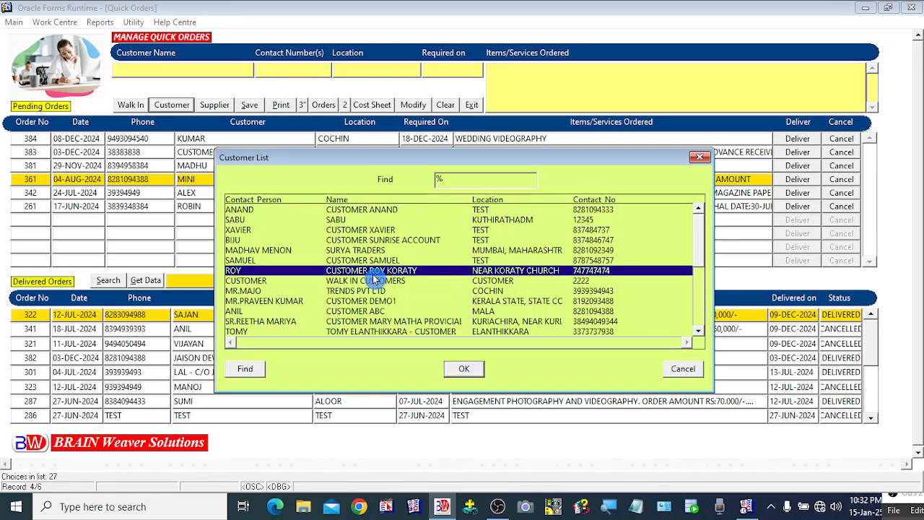
left_click(463, 371)
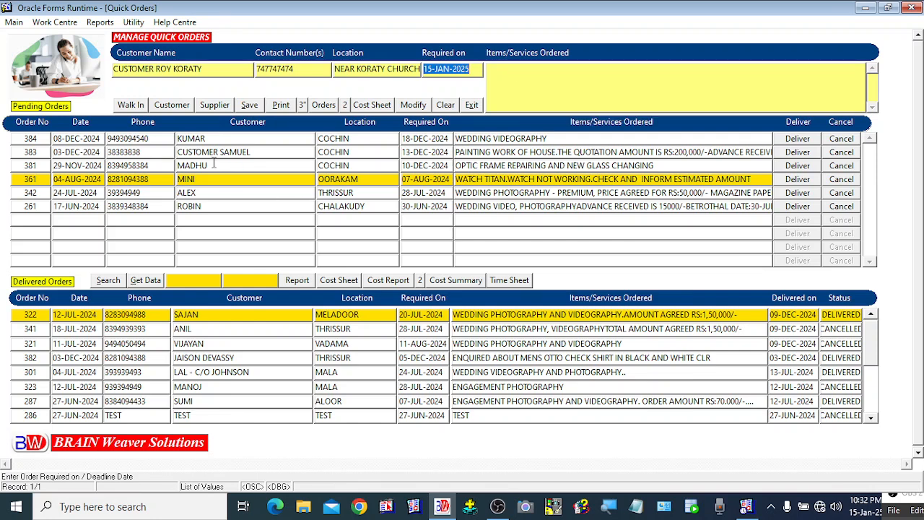
Choose SUPPLIER ABC COMPANY PVT LTD from the Supplier List as the order's party
left_click(216, 106)
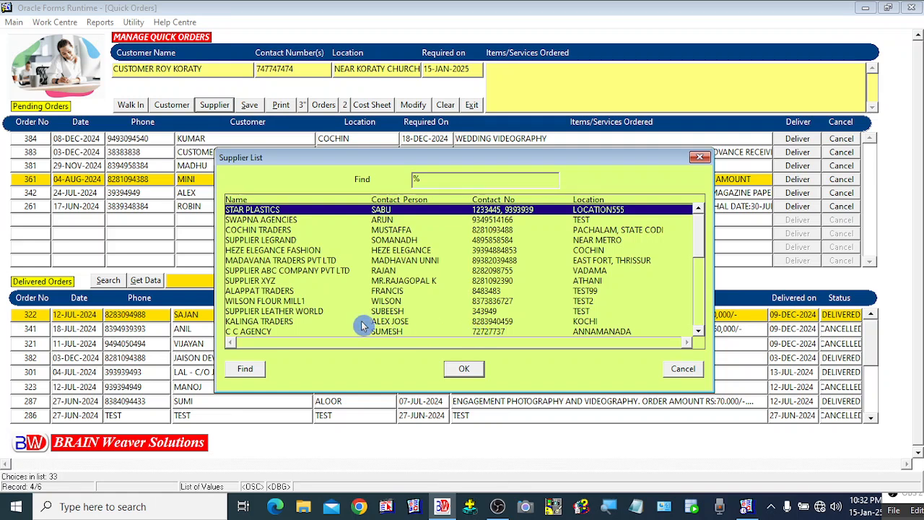
left_click(280, 273)
left_click(464, 369)
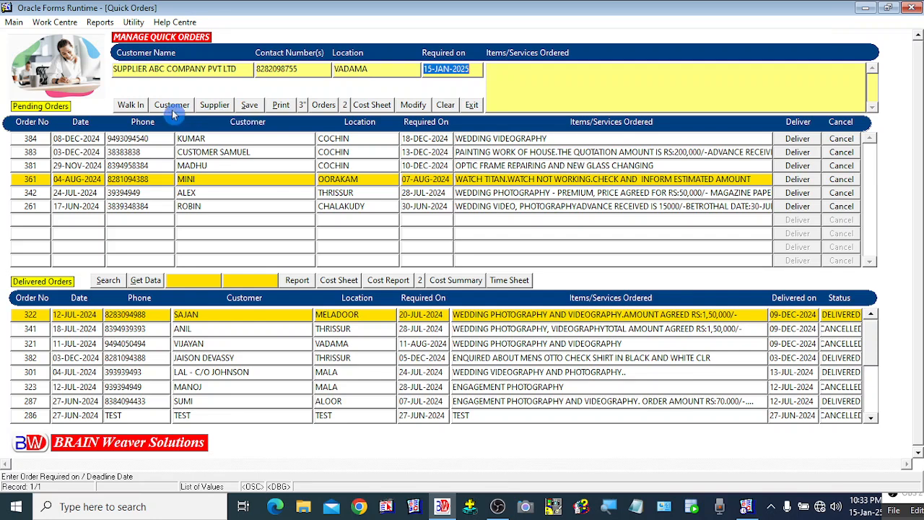
Fill the header with a walk-in customer from the list, then clear all header fields
left_click(133, 110)
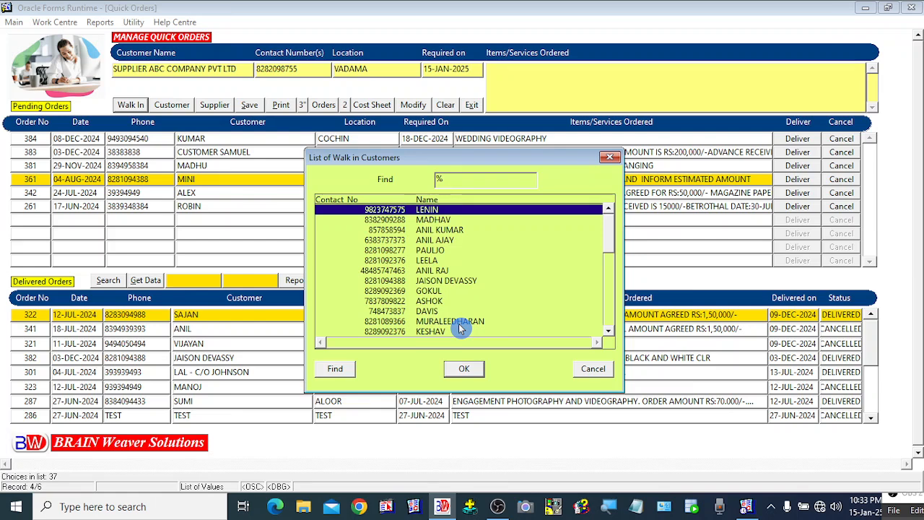
left_click_drag(610, 237, 561, 265)
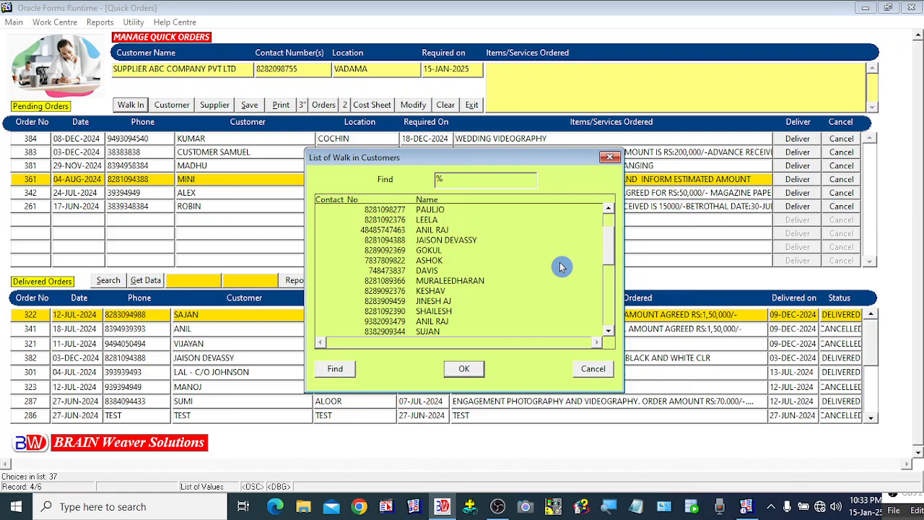
double_click(469, 282)
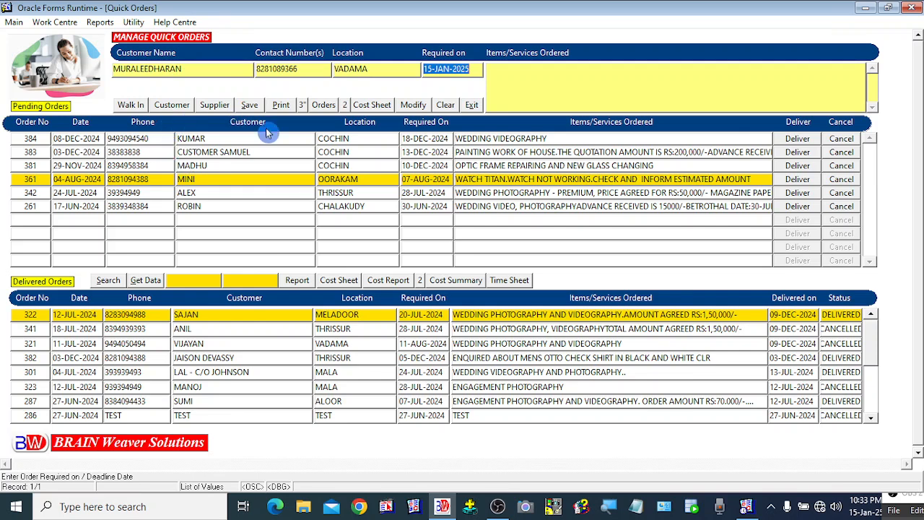
left_click(445, 105)
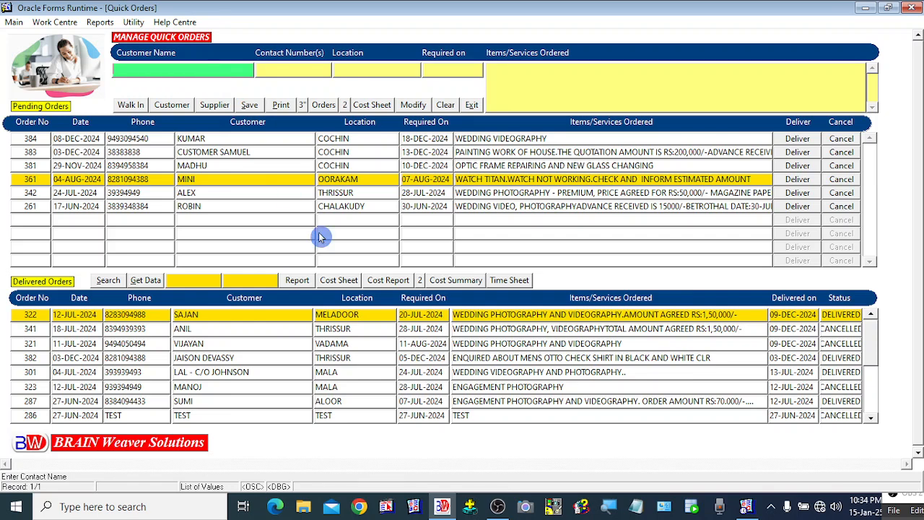
Enter the customer's name and phone number, location COCHIN, and required date 25-JAN-2025
type("HARIL")
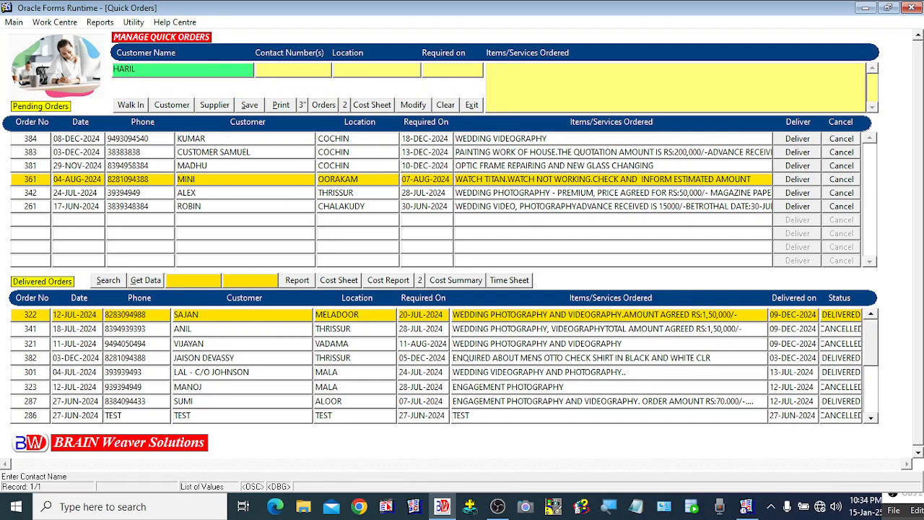
type("AL")
key("Tab")
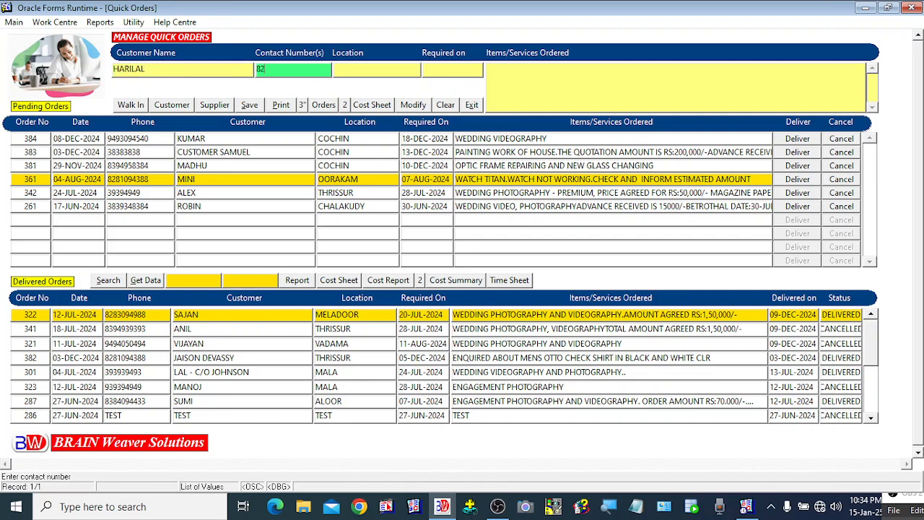
key("Tab")
type("CO")
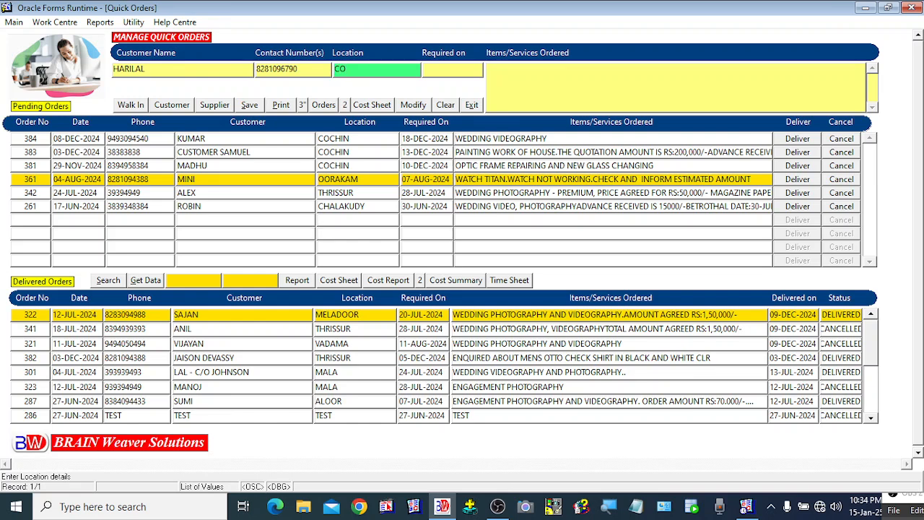
type("CHIN")
key("Tab")
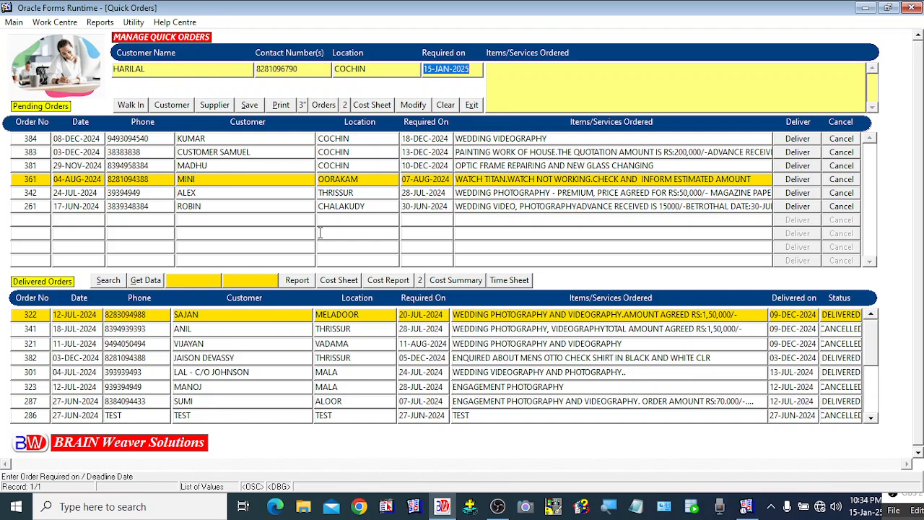
left_click(428, 73)
key("BackSpace")
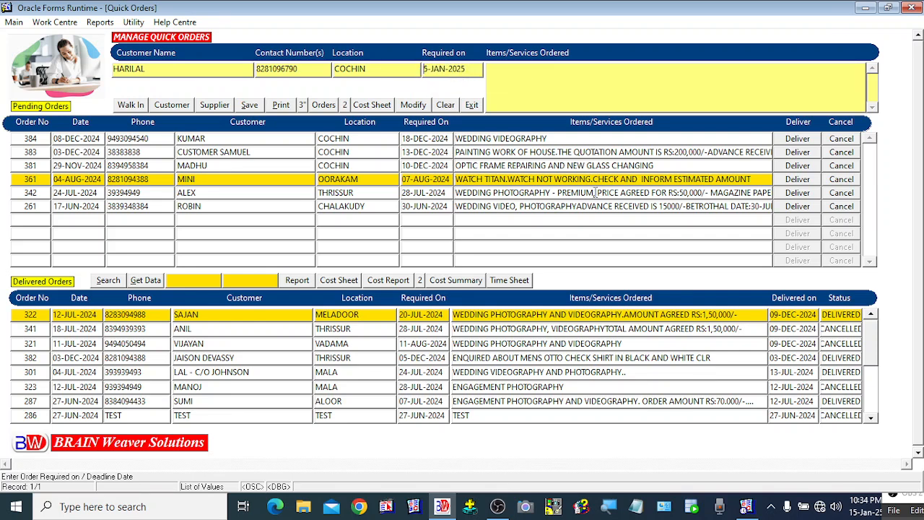
type("2")
key("Tab")
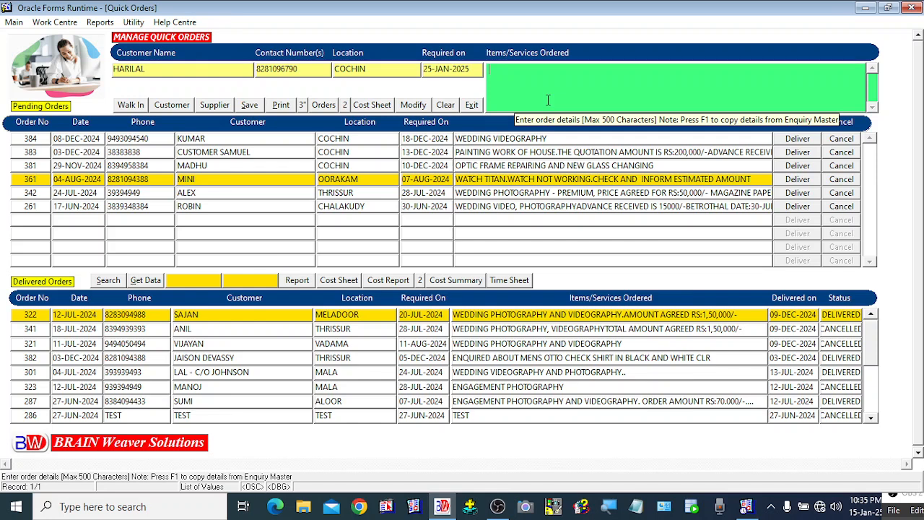
Enter lunch for 500 plates at 500/-, Rs 250,000 total, Rs 50,000 advance, venue MINERVA, COCHIN
type("LUNCH ")
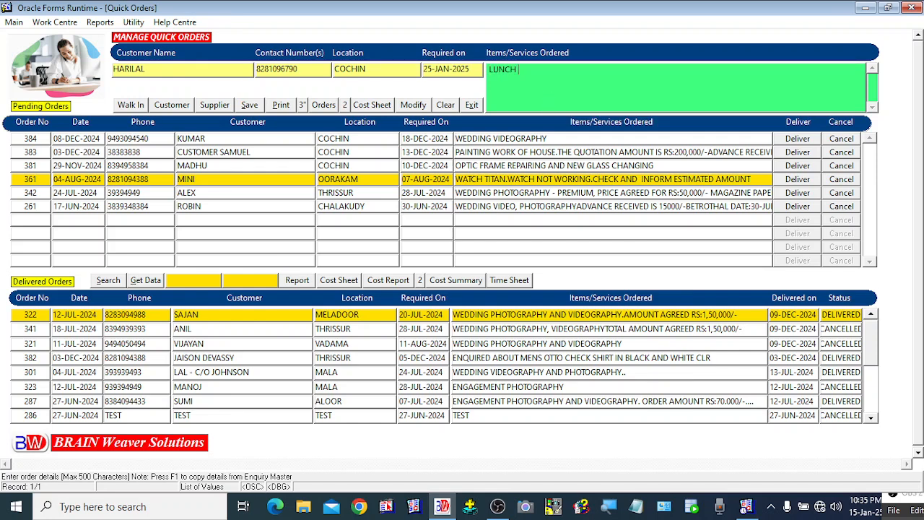
type("FOR 500PLATES @ 500/- PER PLATE ")
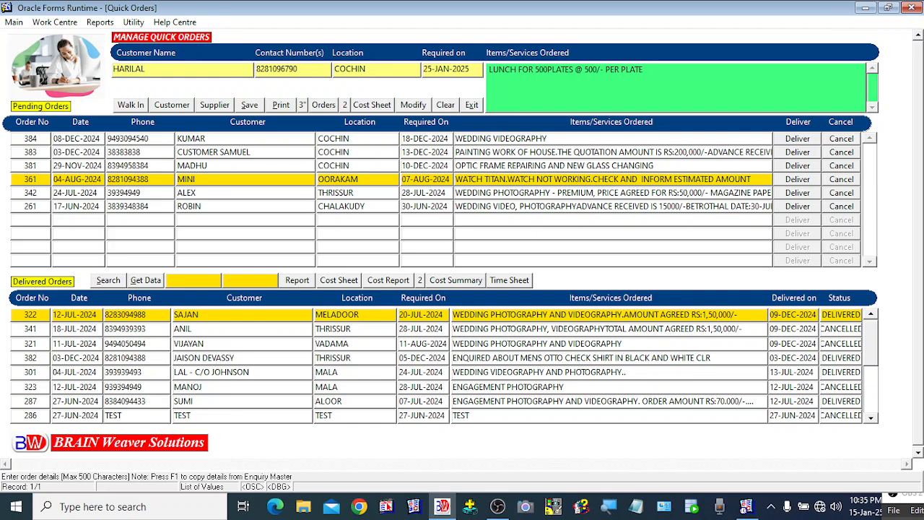
type("TOTAL AMOUNT AGREED RS:250")
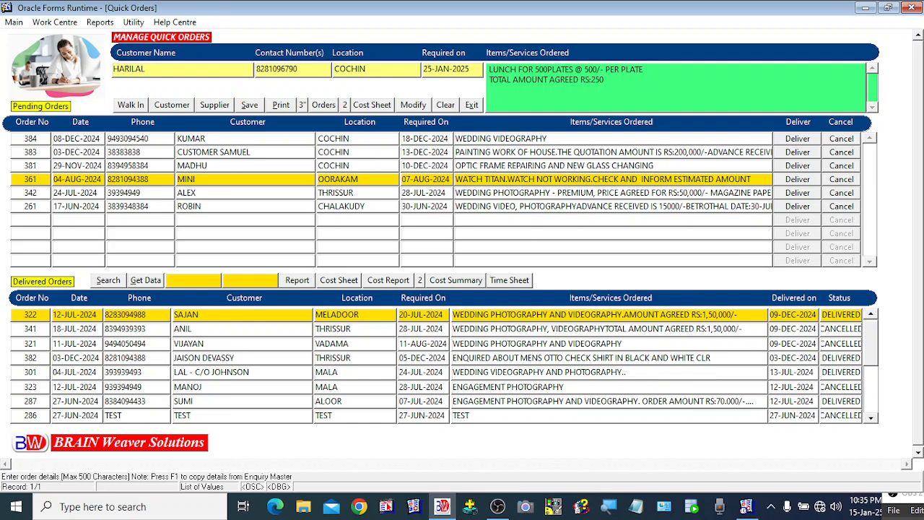
type(",000/-")
key("Return")
type("ADVAC")
key("BackSpace")
type("NCE RECEIVED RS")
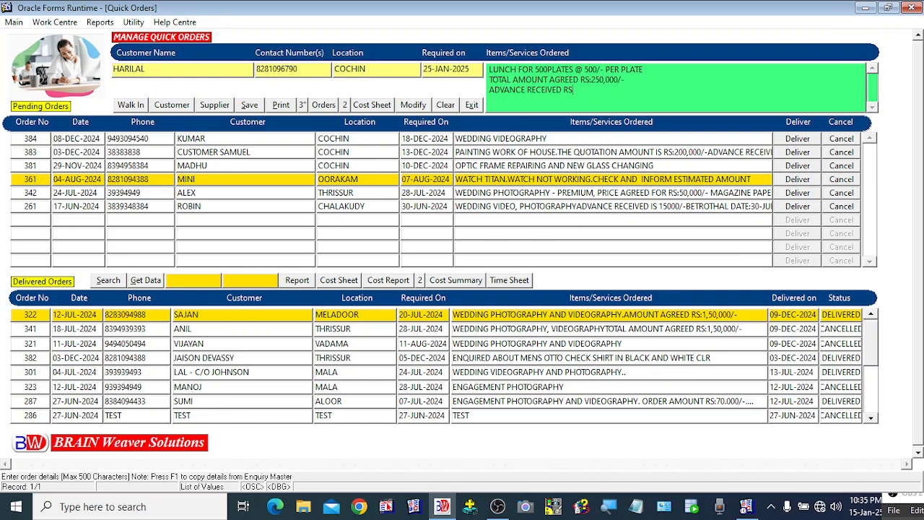
type(":50,000/")
type("-")
key("Return")
type("VENUE: MINERVA")
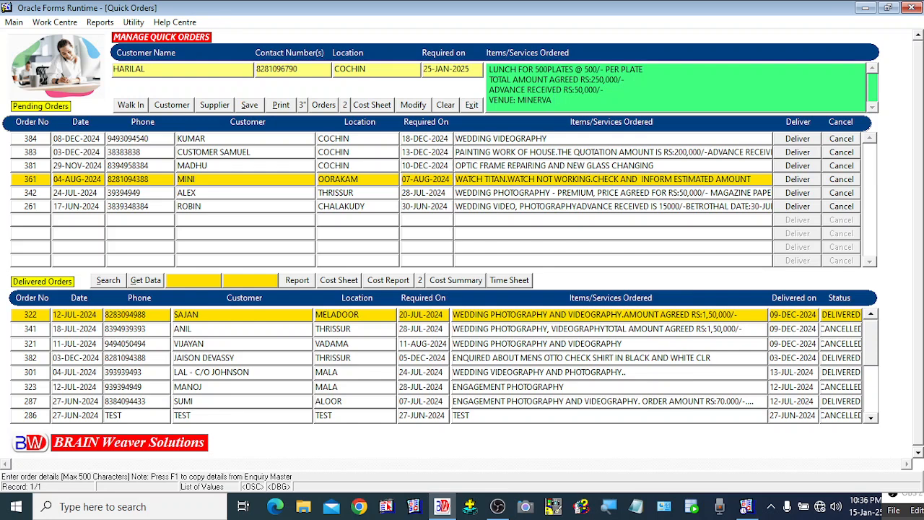
type(" CONENTION CENTRE, COCHI")
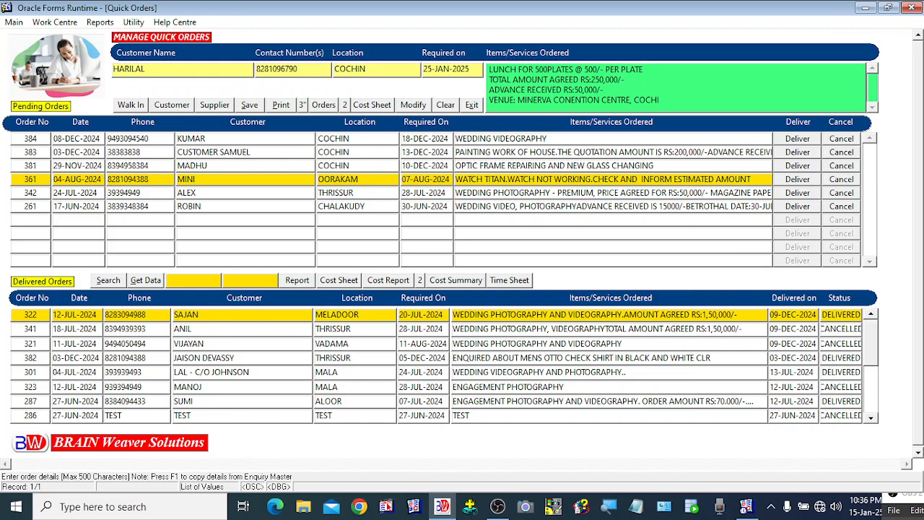
type("N")
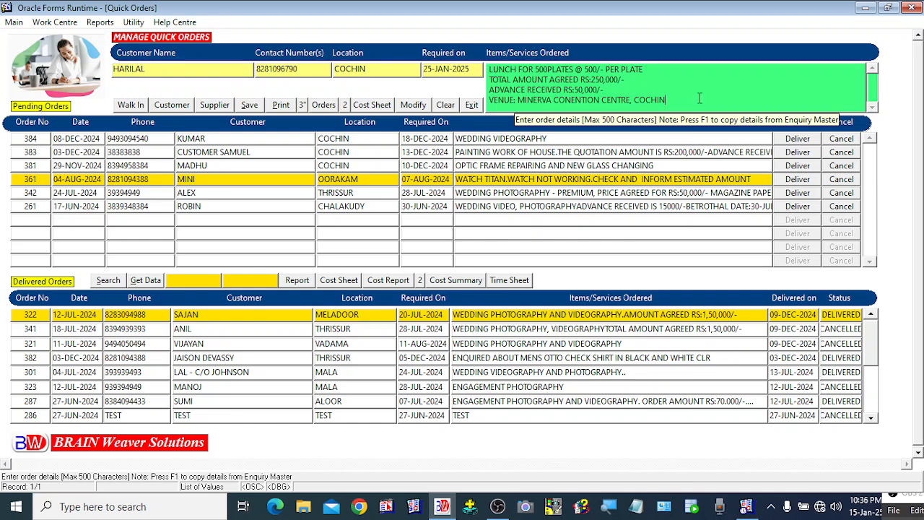
Save the lunch order as order 401, keep it selected, and print its order sheet
left_click(250, 106)
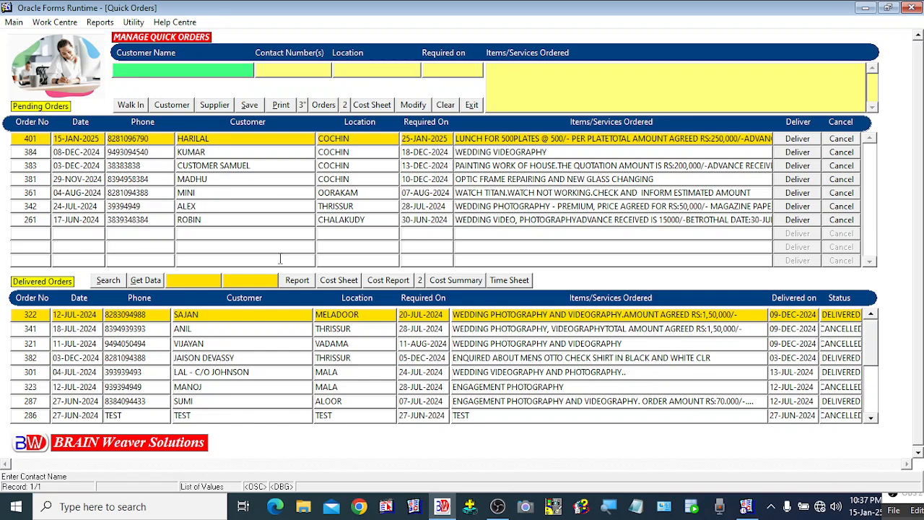
left_click(144, 153)
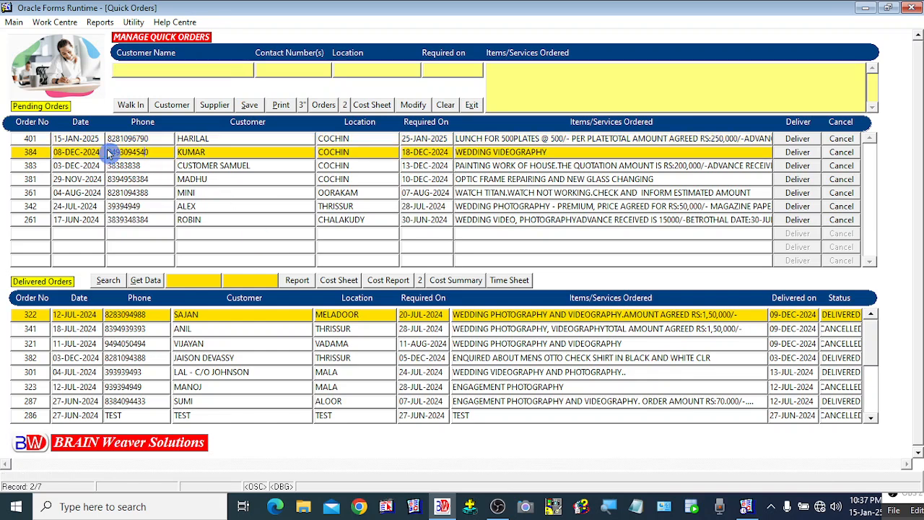
left_click(113, 142)
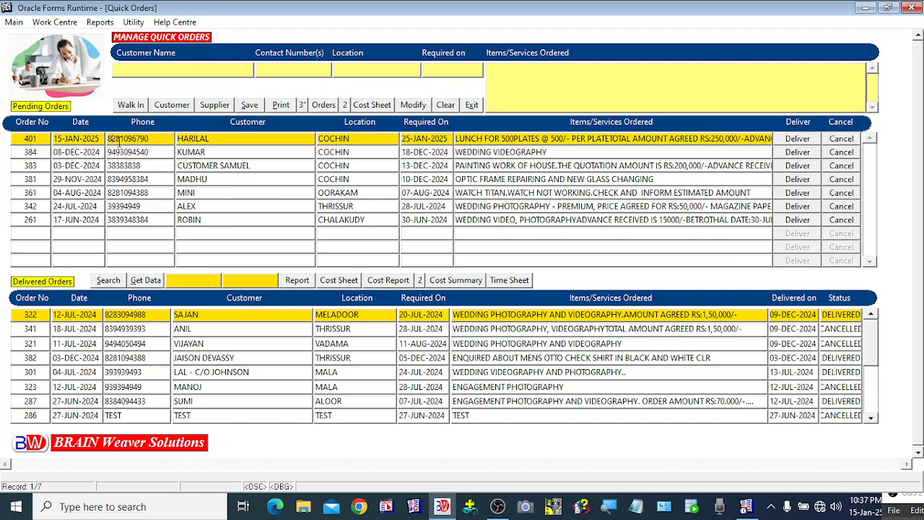
left_click(122, 152)
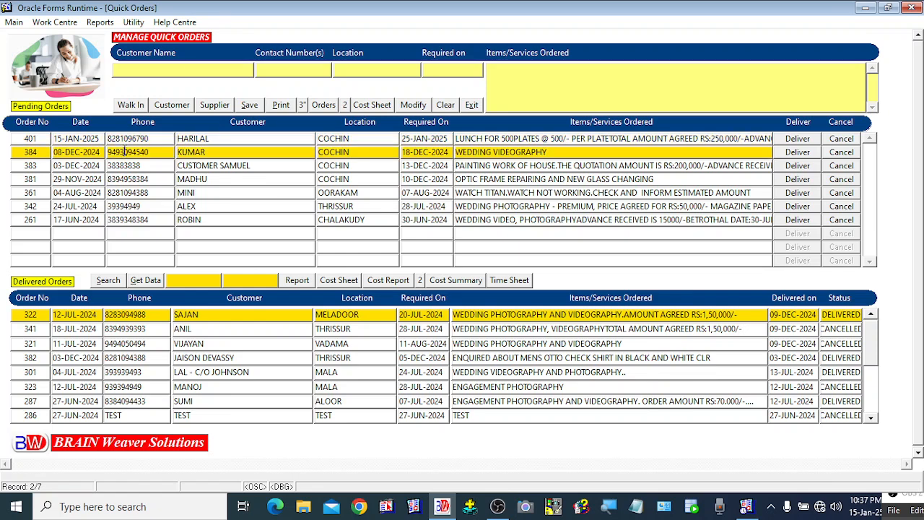
left_click(126, 140)
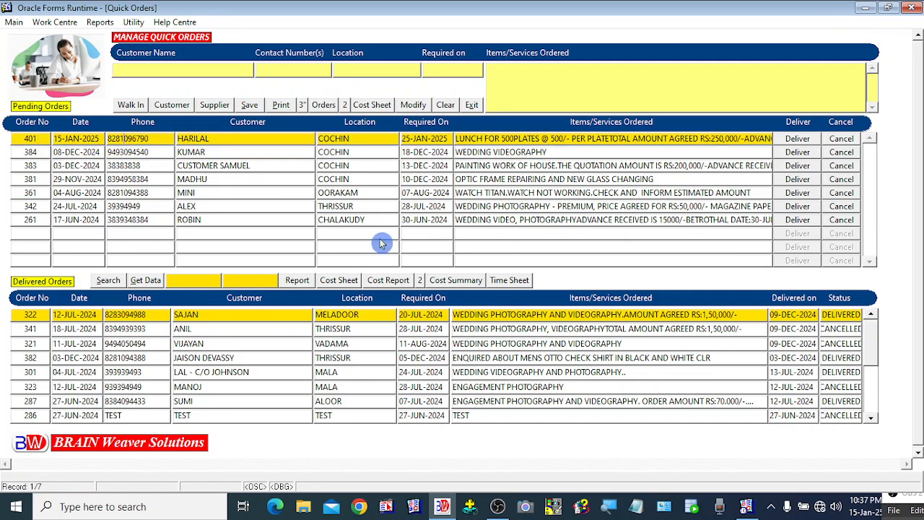
left_click(281, 106)
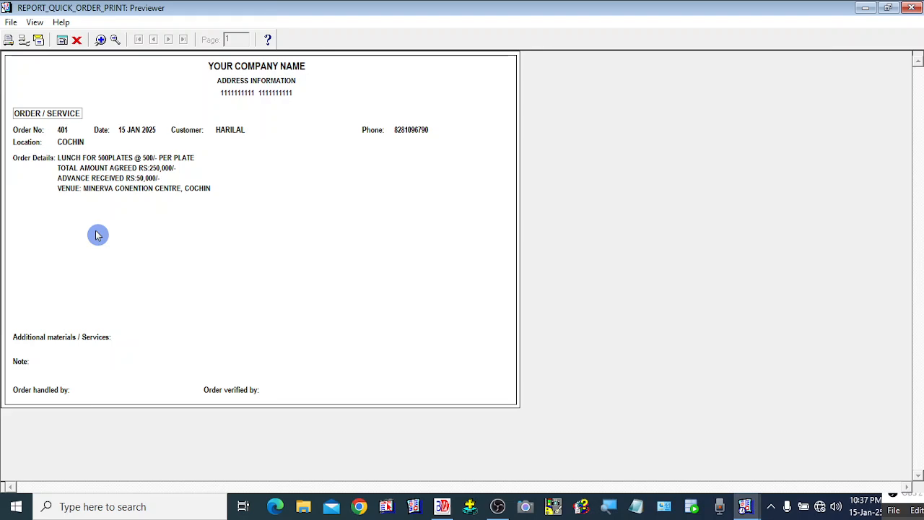
Close the order 401 print preview after reviewing it
left_click(77, 40)
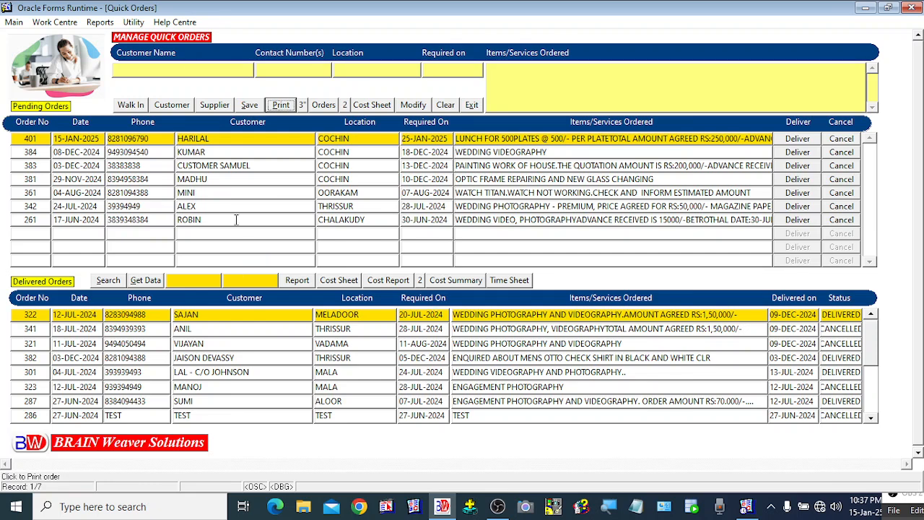
left_click(199, 154)
left_click(201, 168)
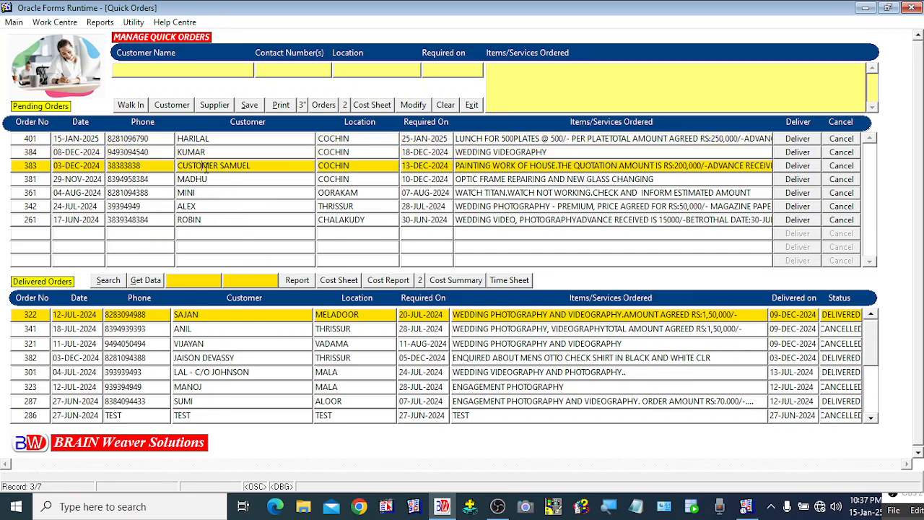
left_click(203, 180)
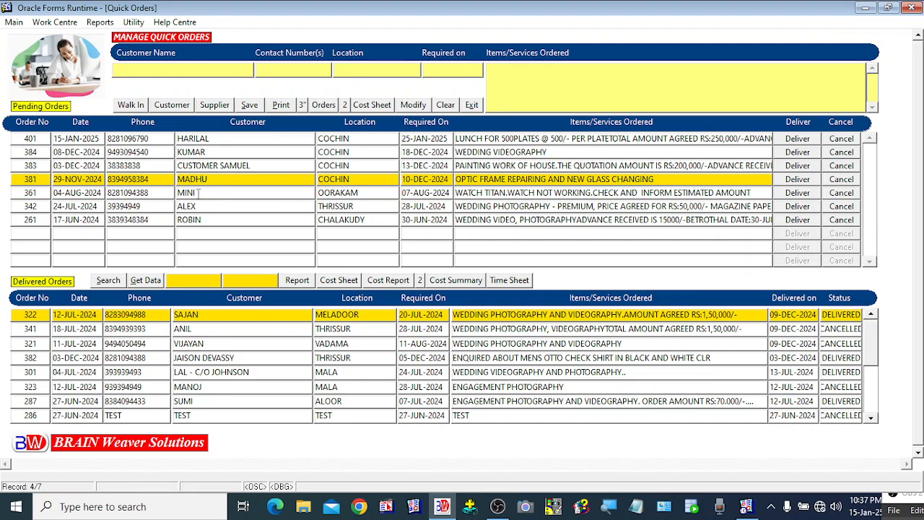
left_click(199, 192)
left_click(200, 207)
left_click(196, 220)
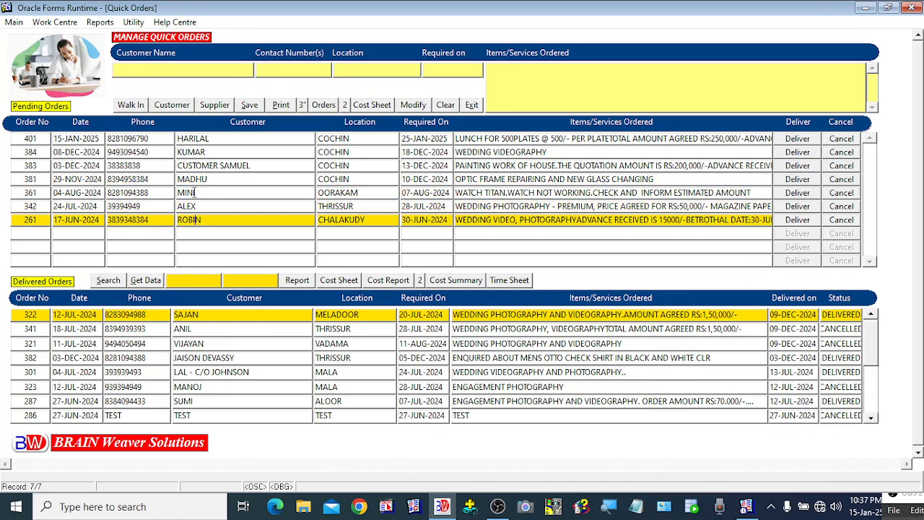
left_click(195, 193)
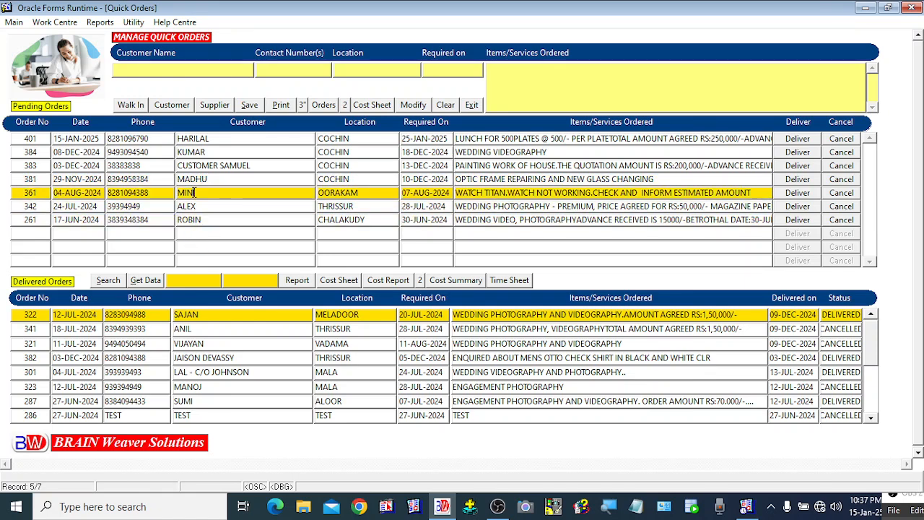
left_click(221, 152)
left_click(219, 140)
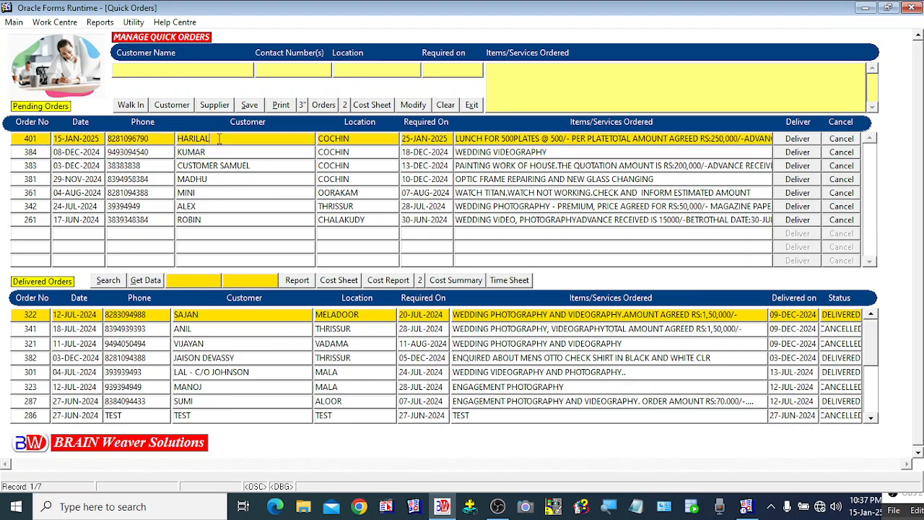
left_click(223, 167)
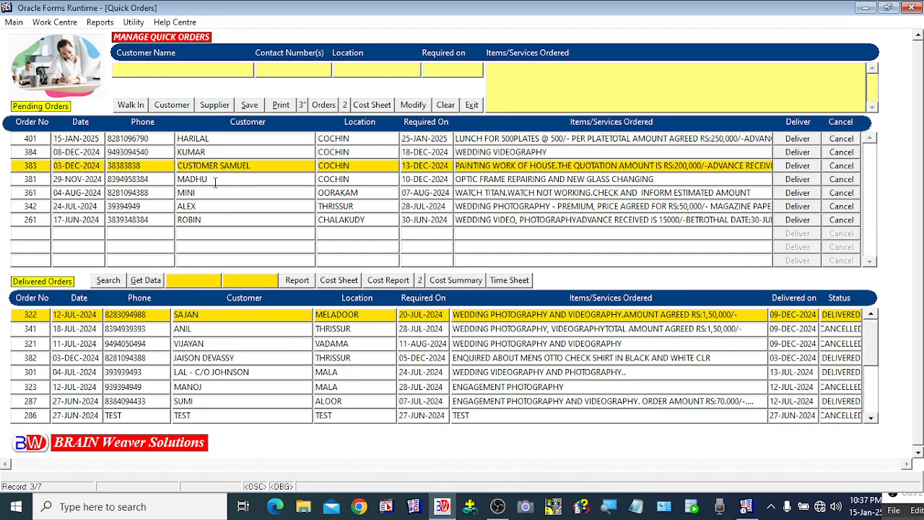
left_click(215, 181)
left_click(207, 193)
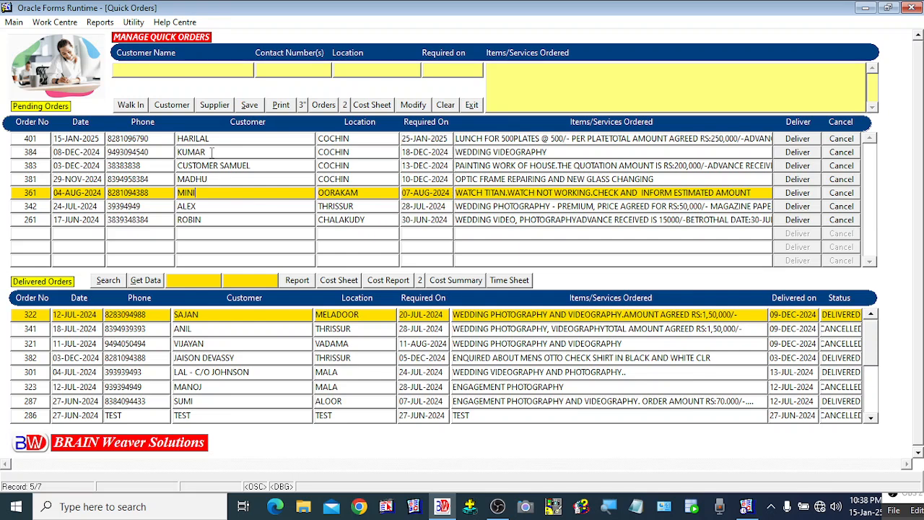
left_click(211, 151)
left_click(218, 165)
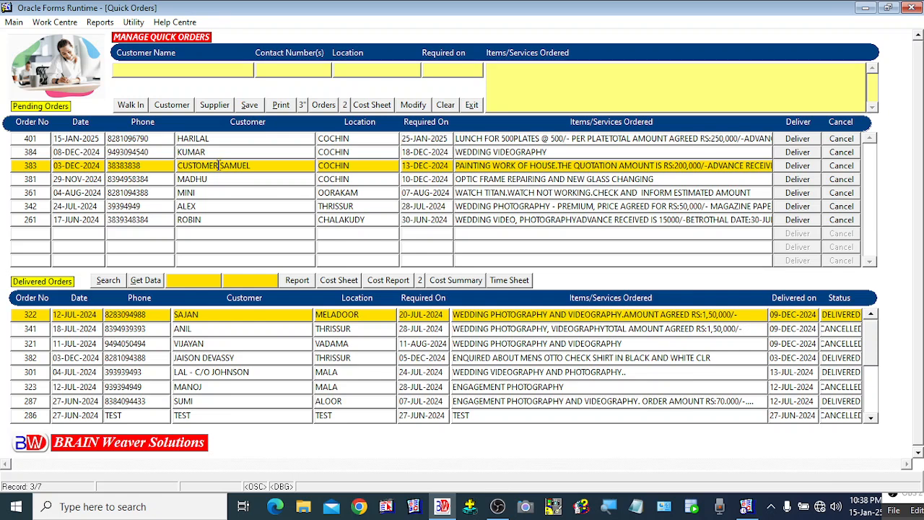
left_click(211, 151)
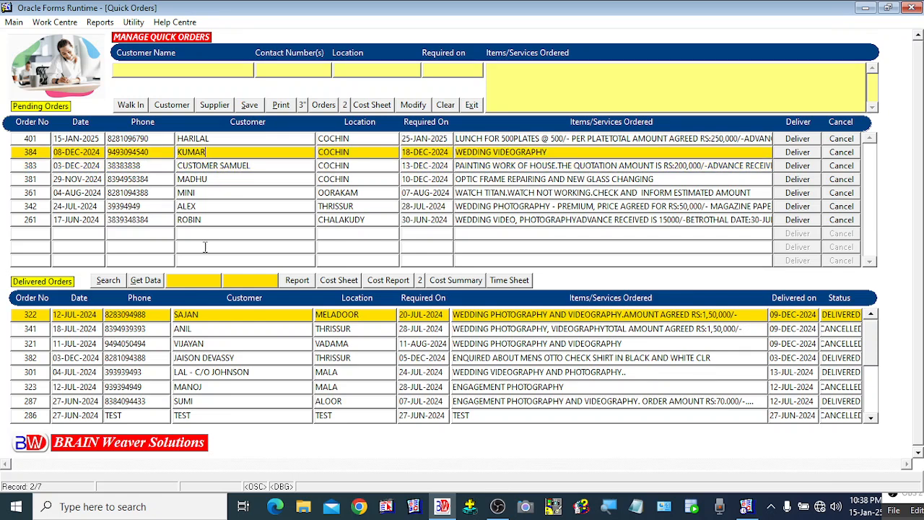
left_click(209, 166)
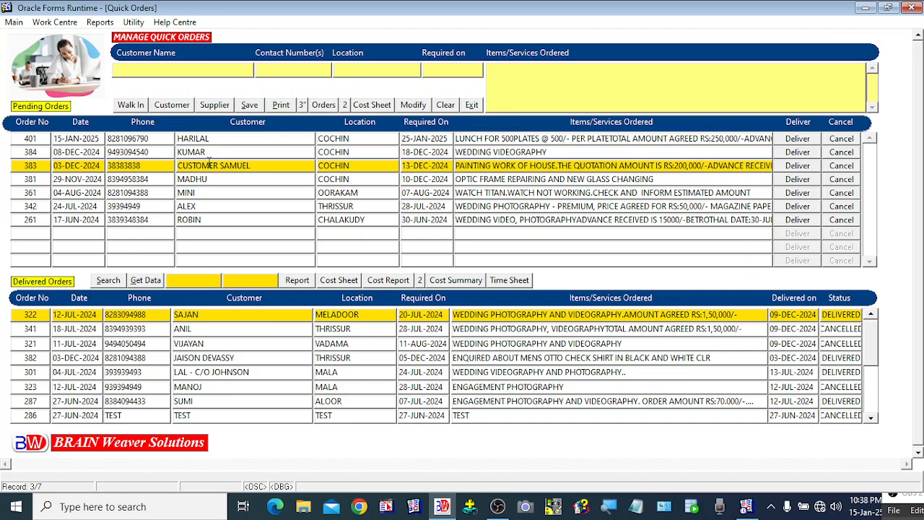
left_click(210, 152)
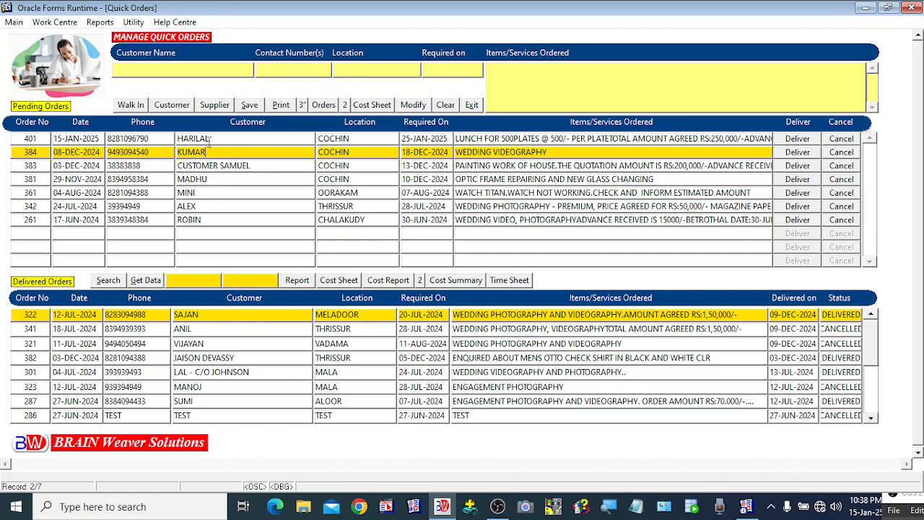
left_click(203, 165)
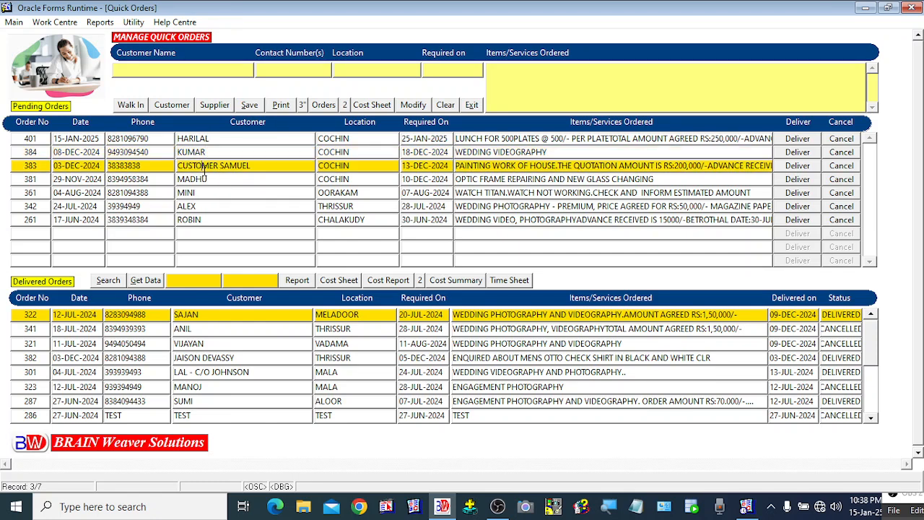
left_click(200, 180)
left_click(201, 195)
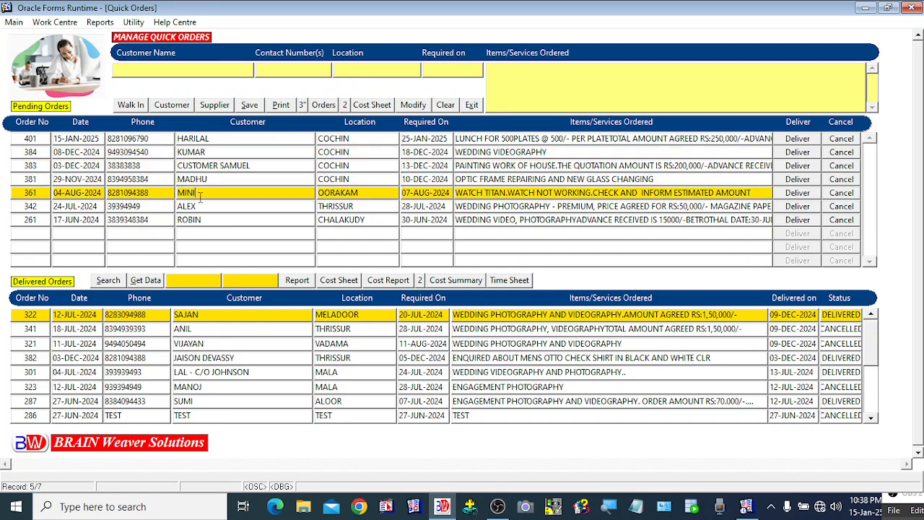
left_click(203, 208)
left_click(202, 195)
Browse orders 381 and 383, then settle on order 401 in the Pending Orders grid
left_click(208, 180)
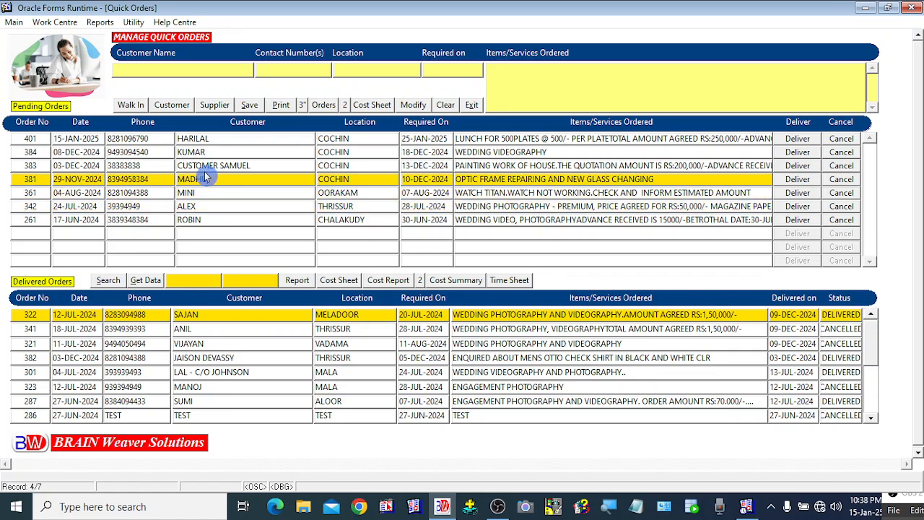
left_click(206, 168)
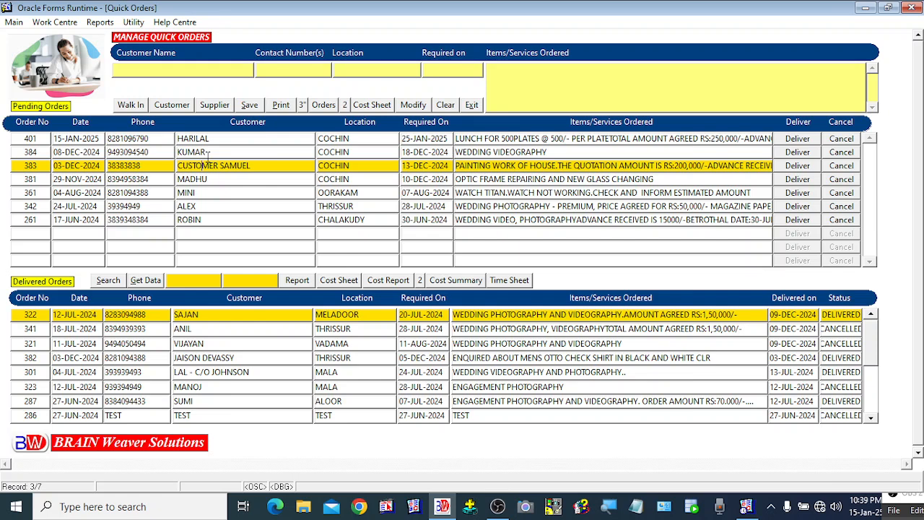
left_click(199, 152)
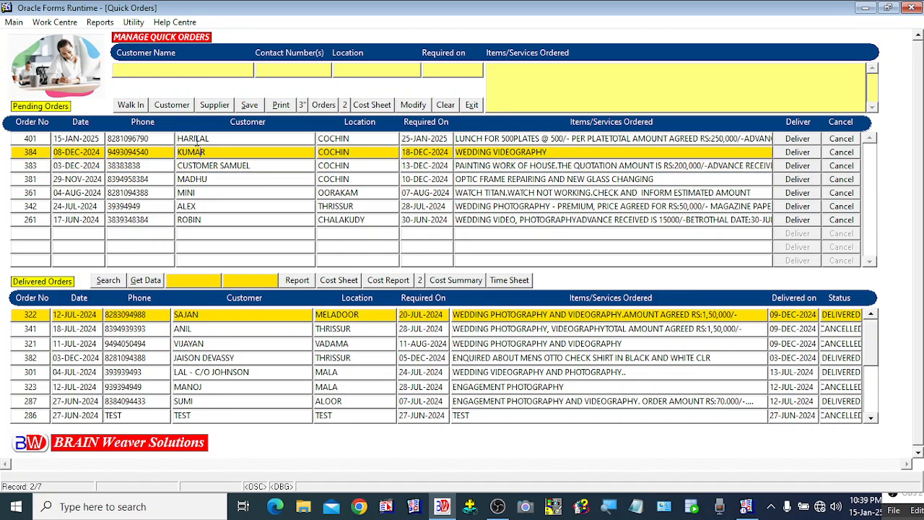
left_click(193, 136)
left_click(302, 218)
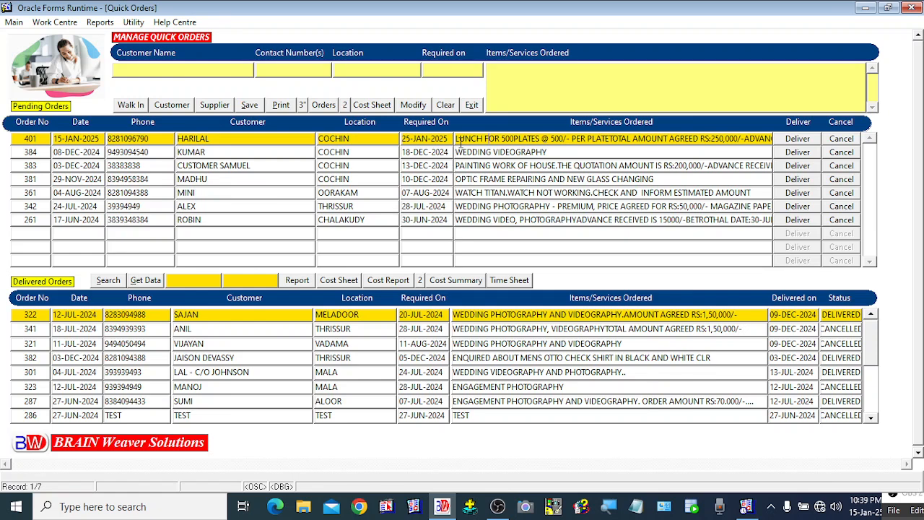
Highlight order 401's items text, then load order 401 into the edit form with Modify
left_click_drag(460, 143, 738, 149)
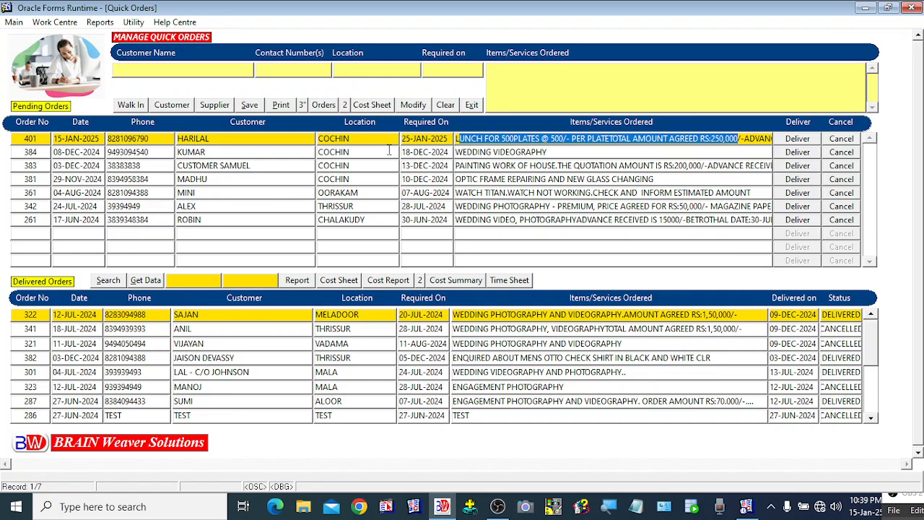
left_click(233, 166)
left_click(232, 138)
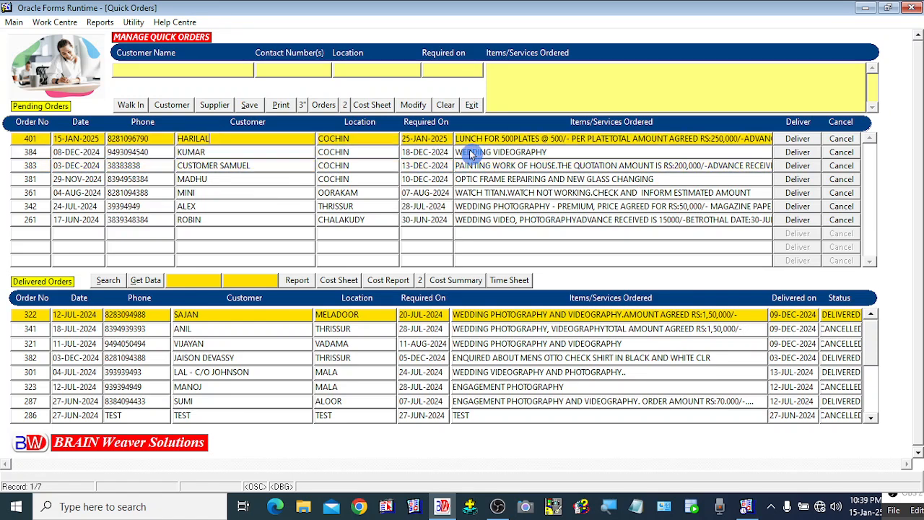
left_click(419, 110)
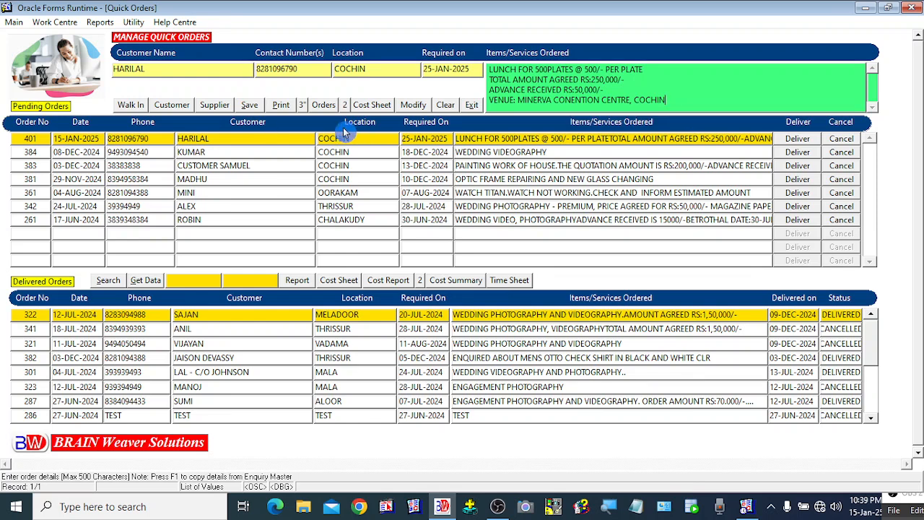
Save order 401's changes, acknowledge the message, and open its 15-JAN-2025 cost sheet
left_click(249, 105)
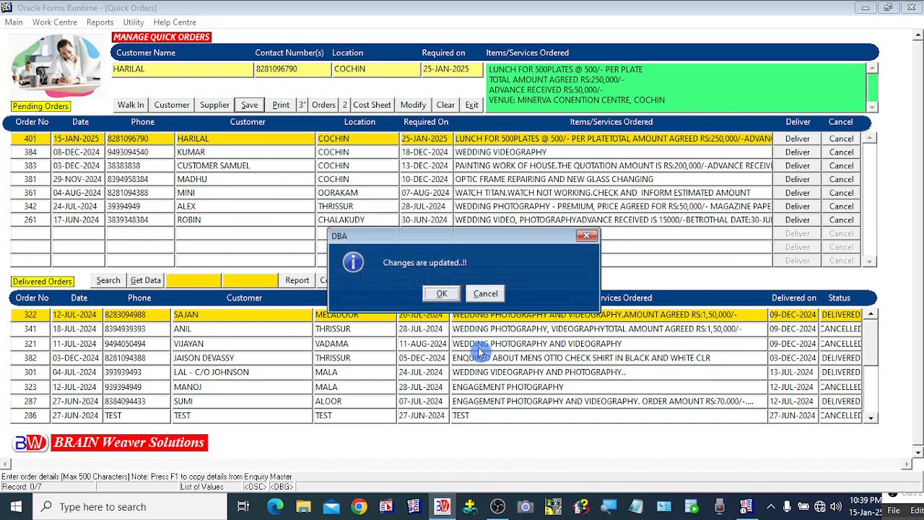
left_click(443, 294)
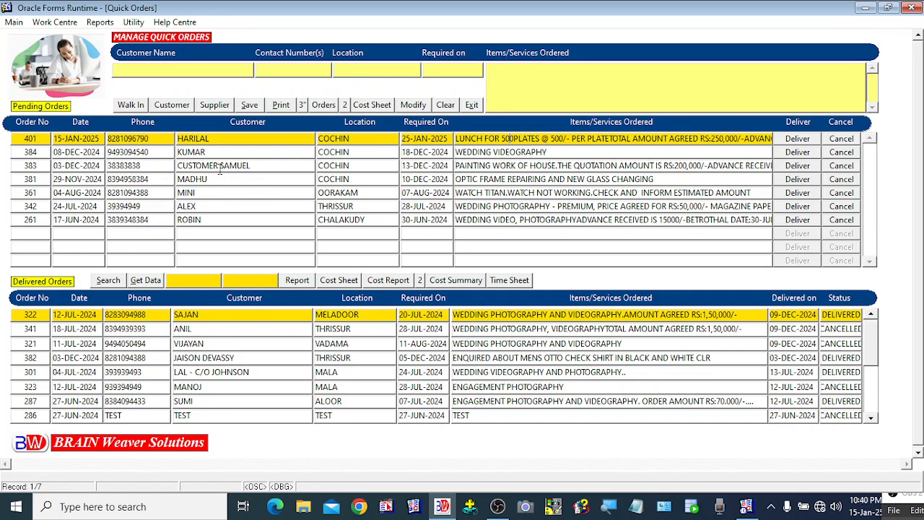
left_click(202, 150)
left_click(199, 140)
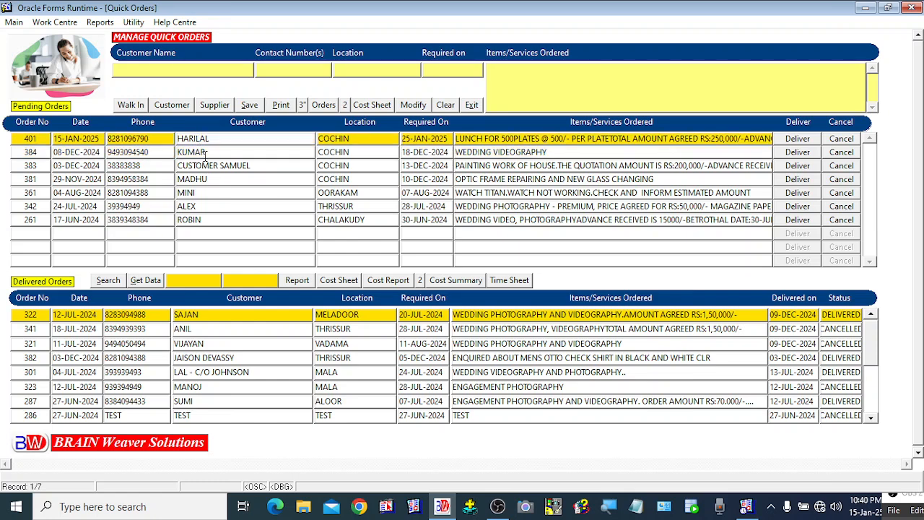
left_click(204, 152)
left_click(205, 139)
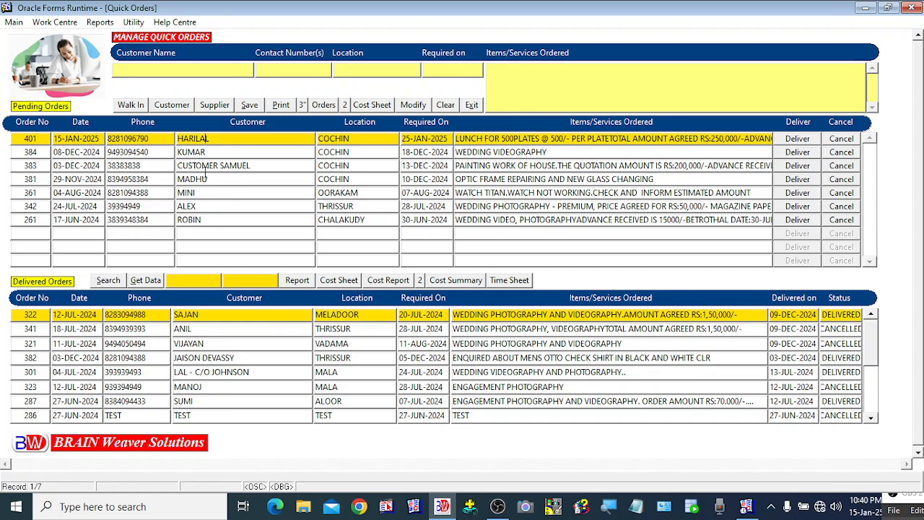
left_click(194, 151)
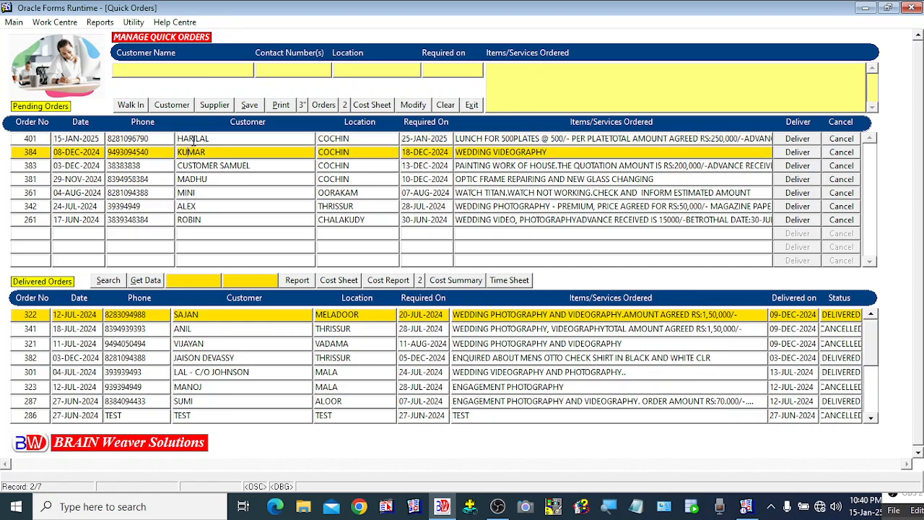
left_click(193, 138)
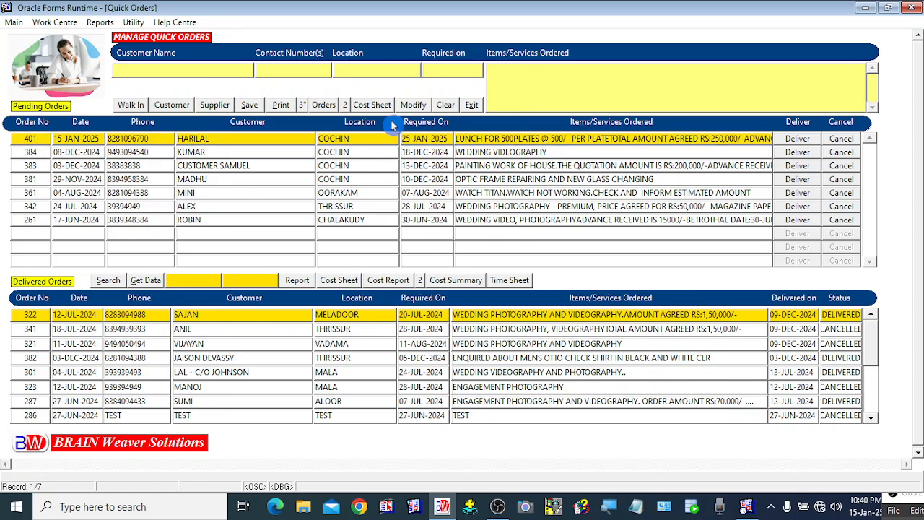
left_click(372, 104)
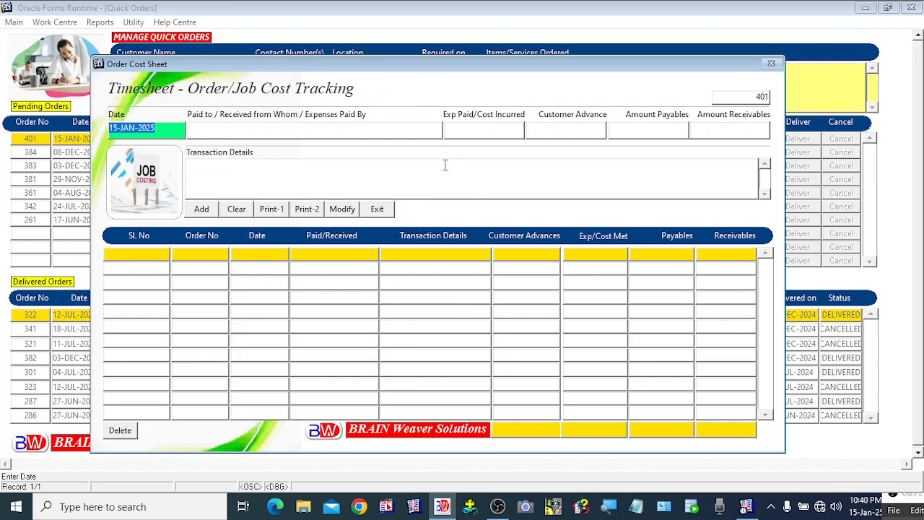
mouse_move(407, 70)
left_mouse_down()
mouse_move(426, 88)
mouse_move(427, 61)
mouse_move(392, 70)
mouse_move(407, 68)
mouse_move(392, 62)
left_mouse_up()
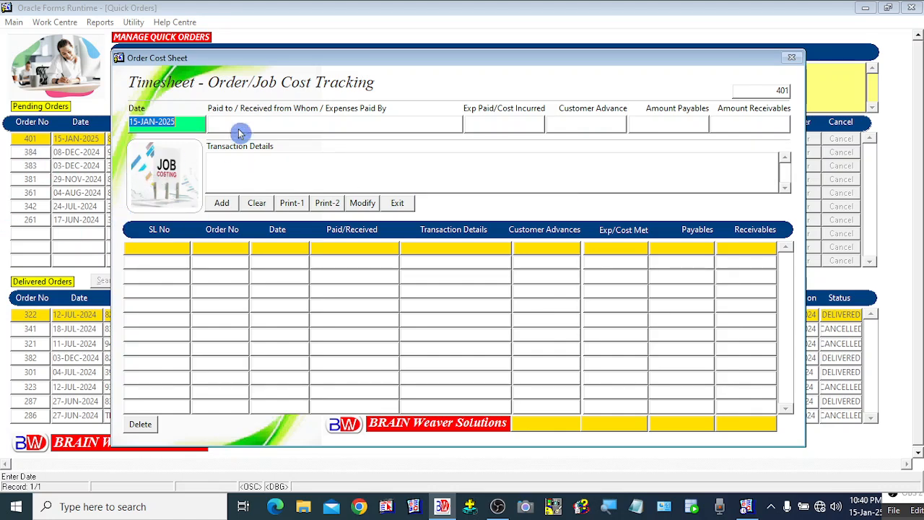
left_click_drag(203, 57, 233, 197)
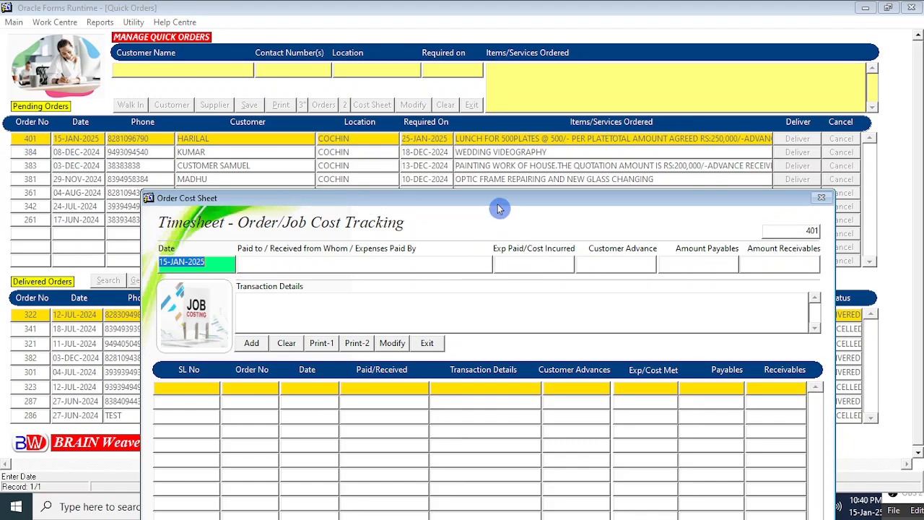
left_click_drag(485, 199, 520, 75)
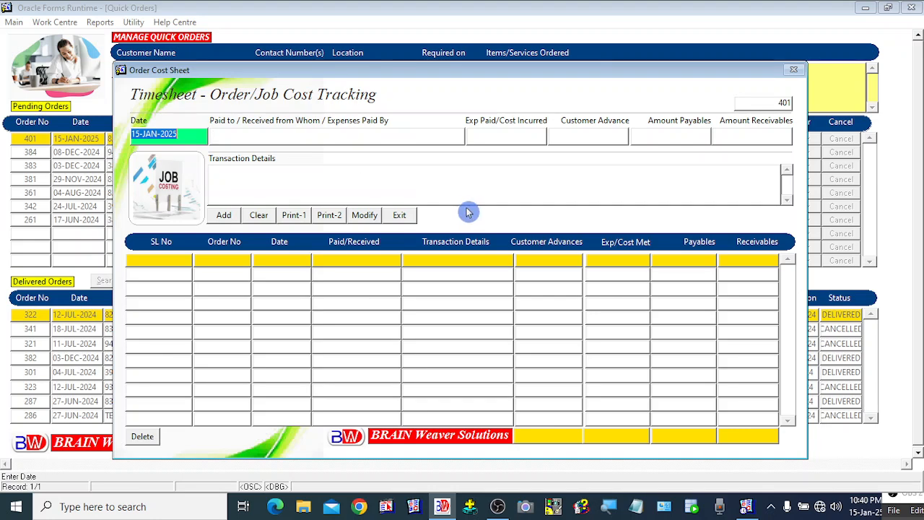
Enter ADVANCE AMOUNT RECEIVED as the payee with a 50000 customer advance
key("Tab")
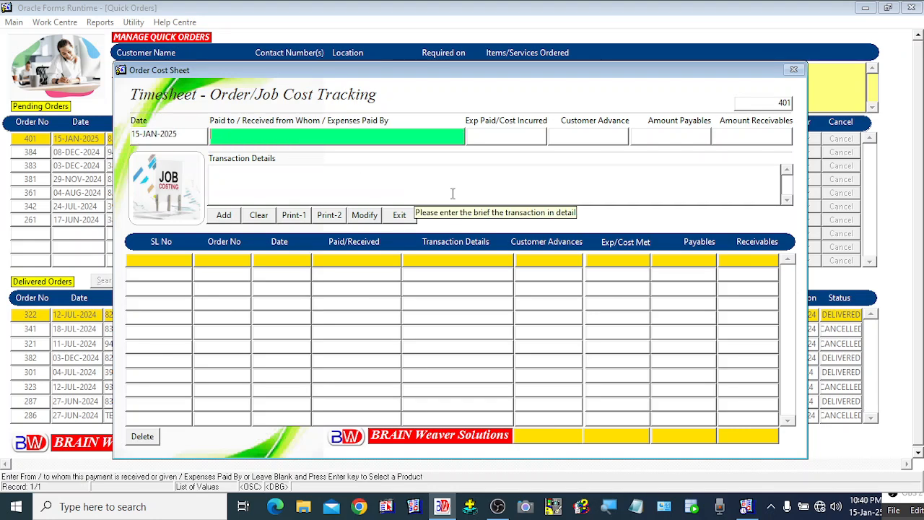
mouse_move(245, 77)
left_mouse_down()
mouse_move(270, 170)
mouse_move(241, 74)
mouse_move(244, 115)
mouse_move(258, 137)
mouse_move(251, 88)
left_mouse_up()
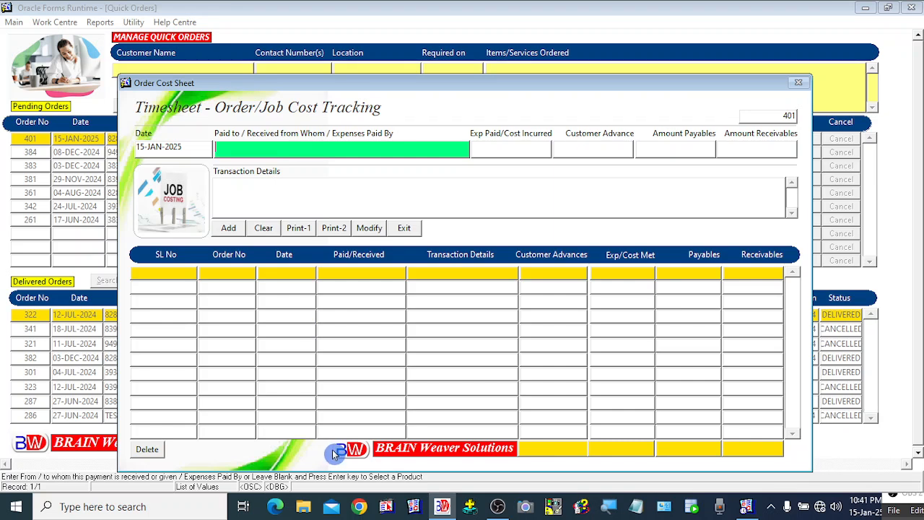
type("ADVANCE")
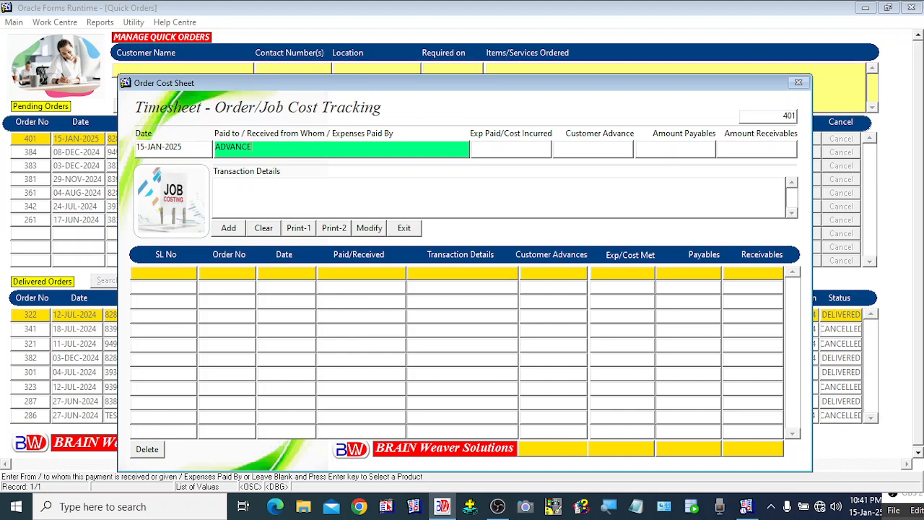
type(" AMOUNT RECEIVED")
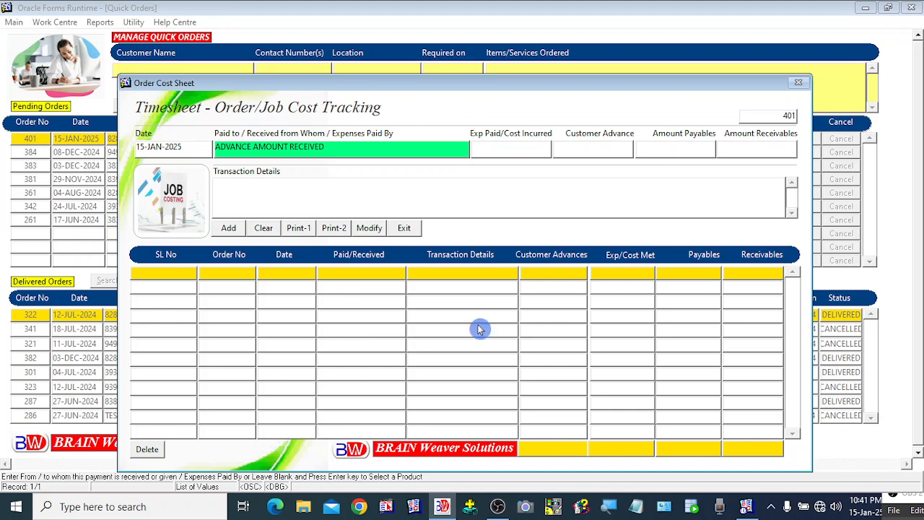
key("Return")
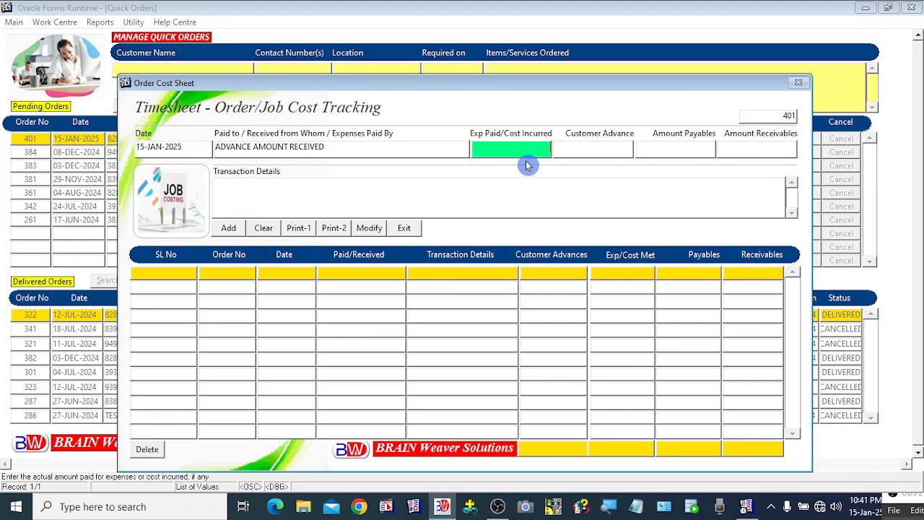
left_click(593, 148)
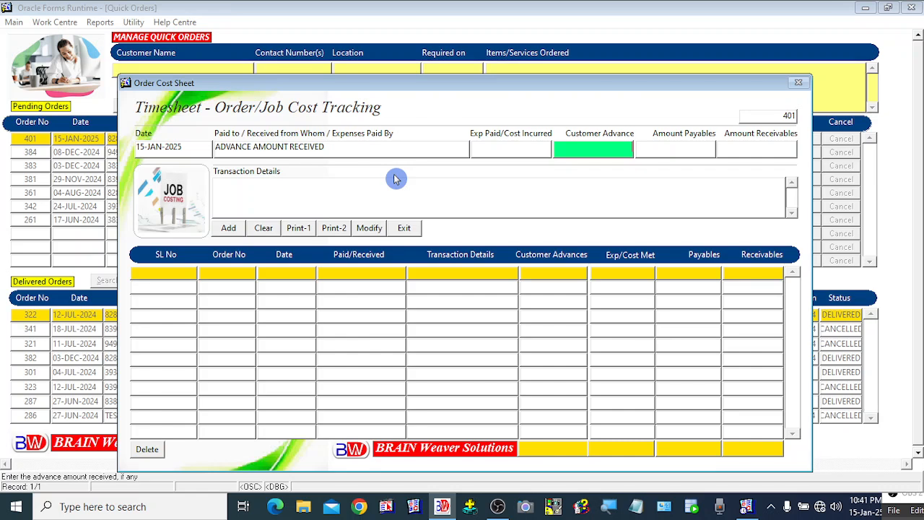
type("50000")
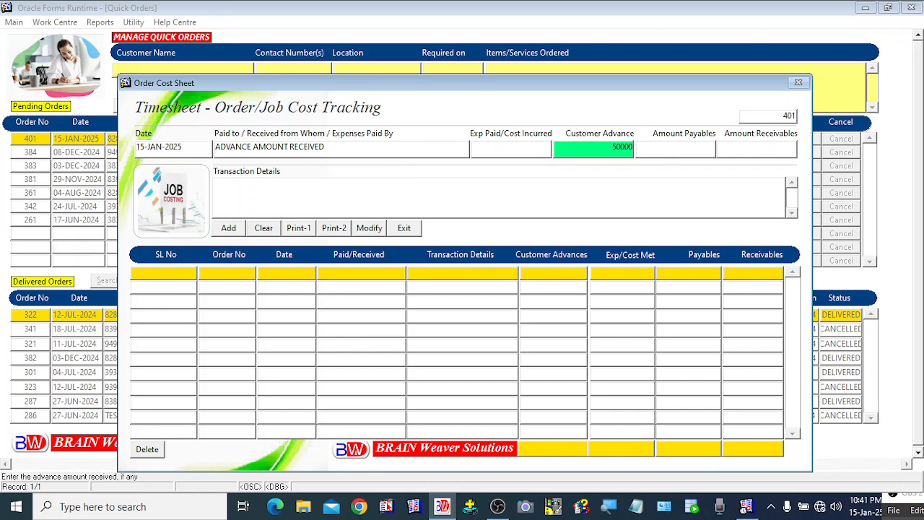
key("Tab")
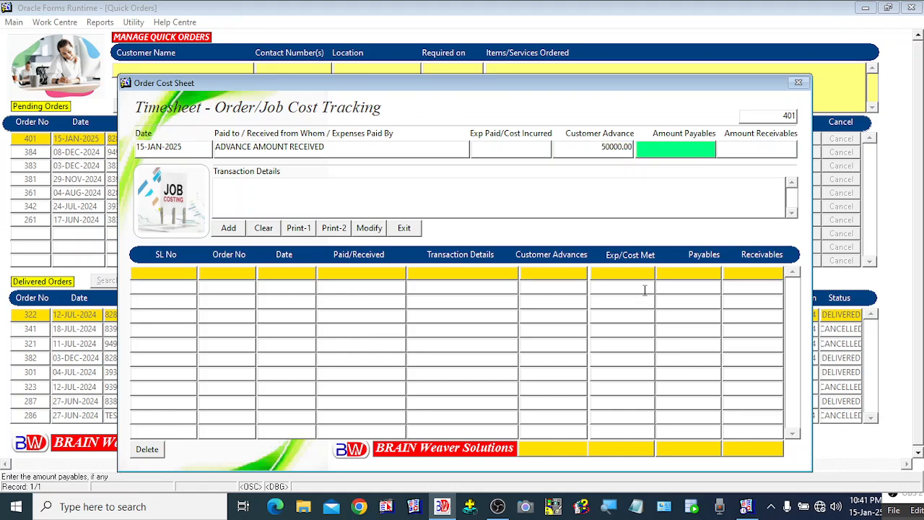
left_click(671, 154)
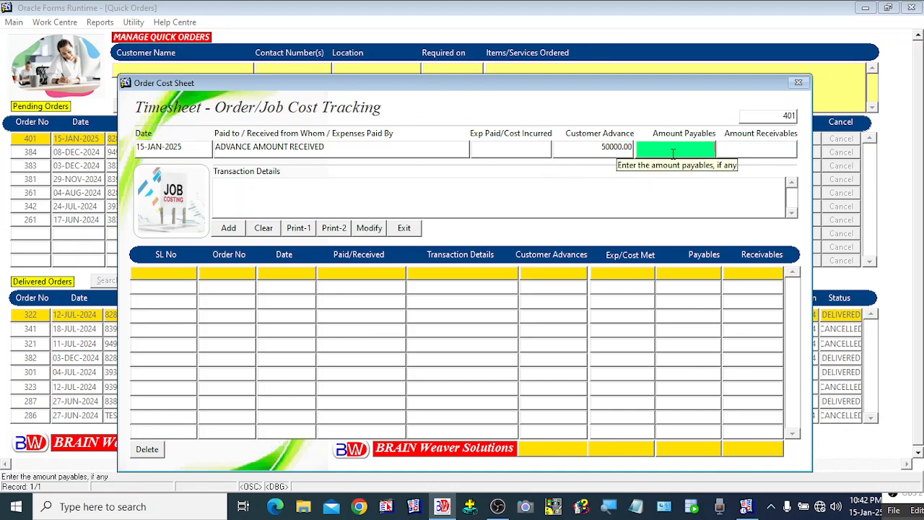
left_click(730, 148)
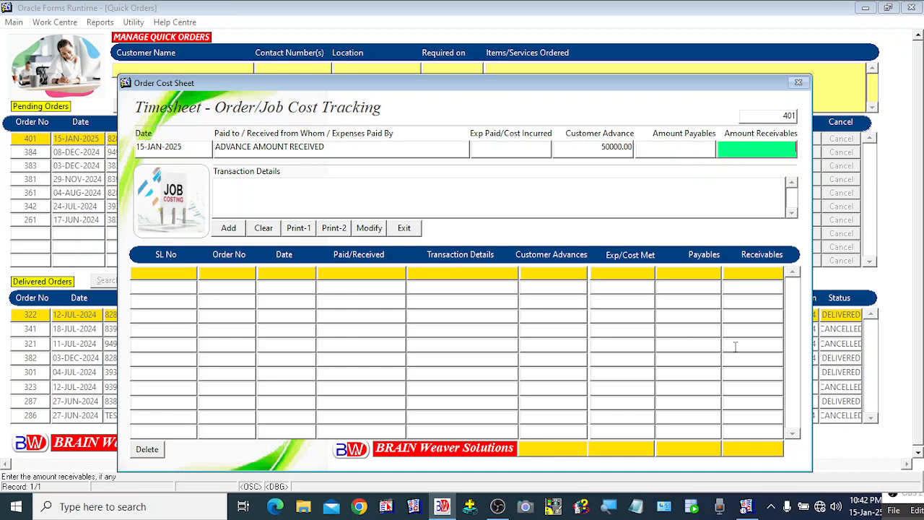
Describe it as the initial advance received from the customer (50,000) and add it as transaction 31
key("Tab")
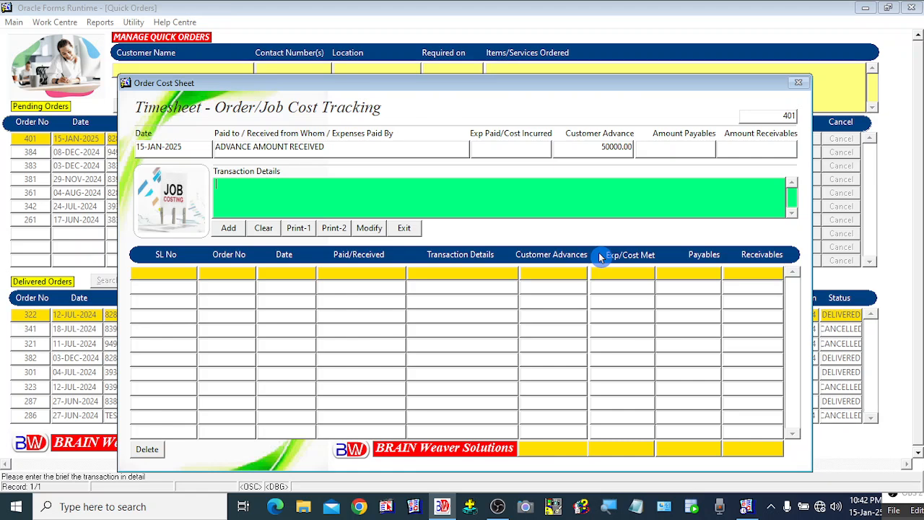
type("EIV")
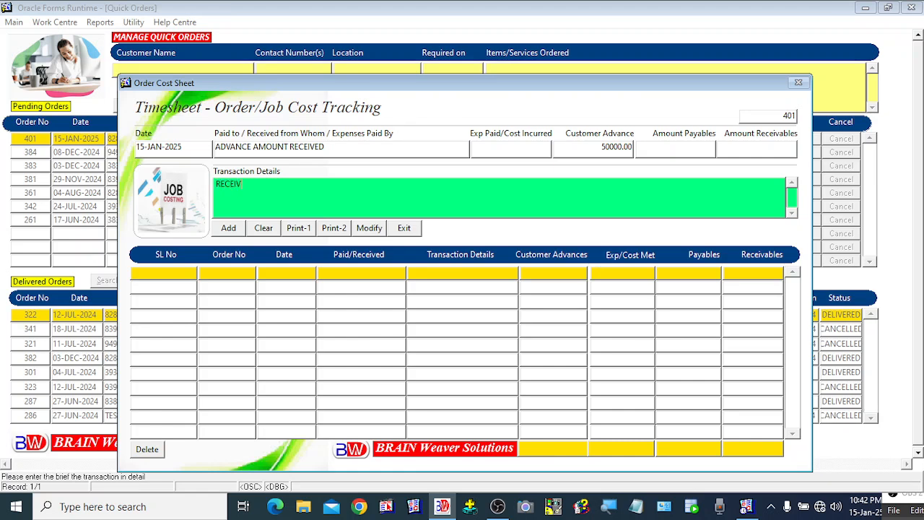
type("ED INITIAL")
type(" ADVANCE FRO")
type("M MR")
key("BackSpace")
key("BackSpace")
type("C")
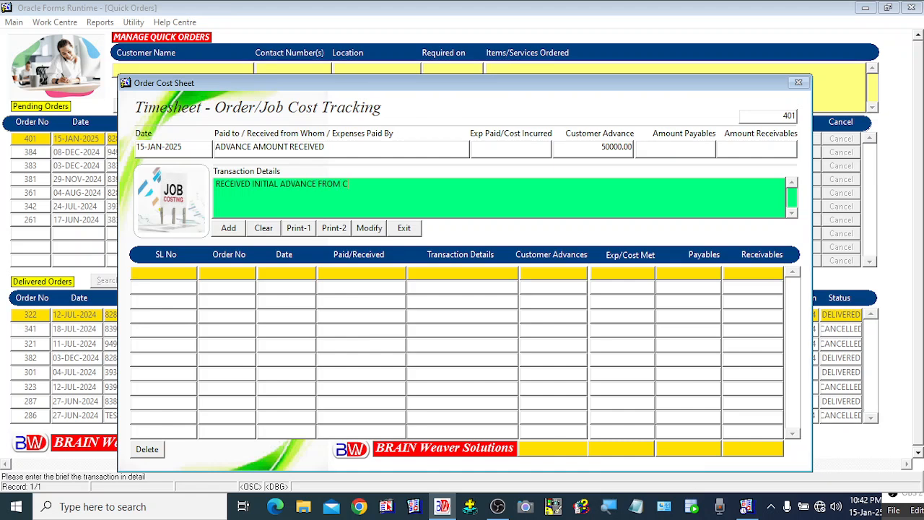
type("USTOMER MR.HARILAL RS:50,000")
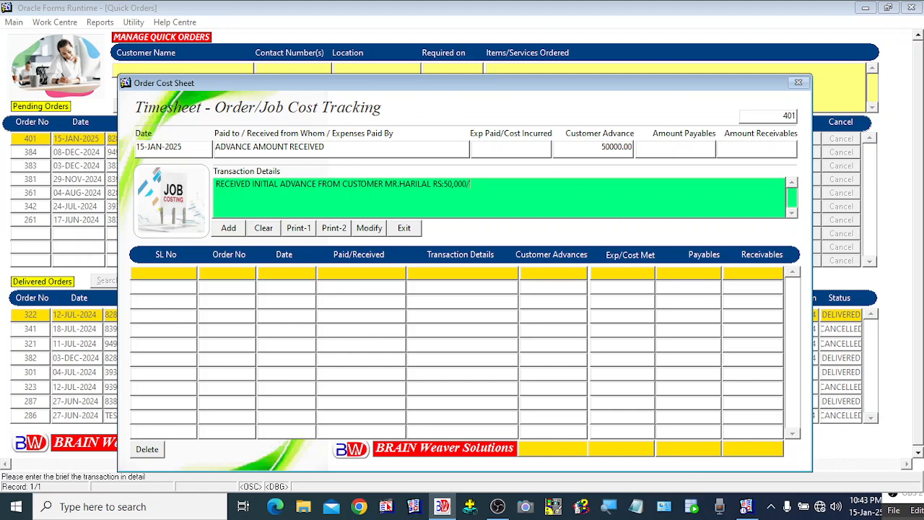
type("/-")
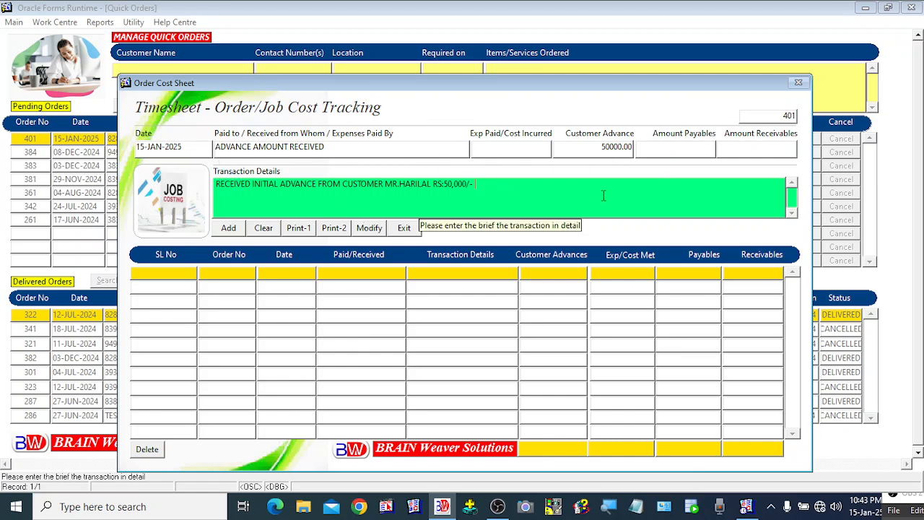
left_click(228, 230)
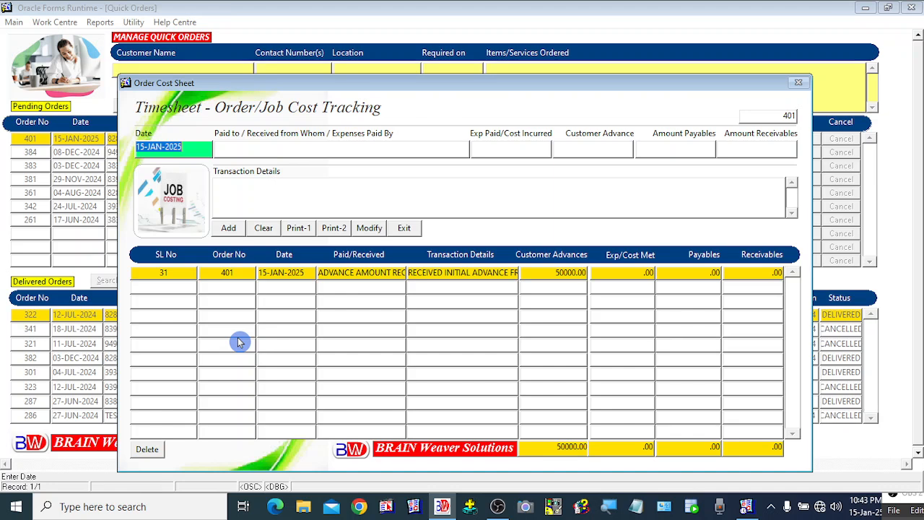
Add a RICE PURCHASE entry of 2000 for 50KG of rice, bill no. 9393, from ABC Traders
key("Return")
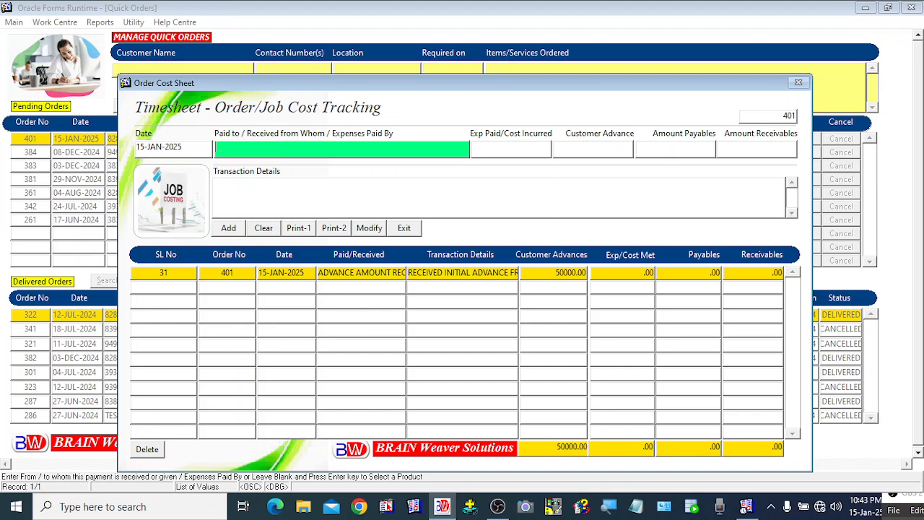
type("RICE PURCHASE")
key("Return")
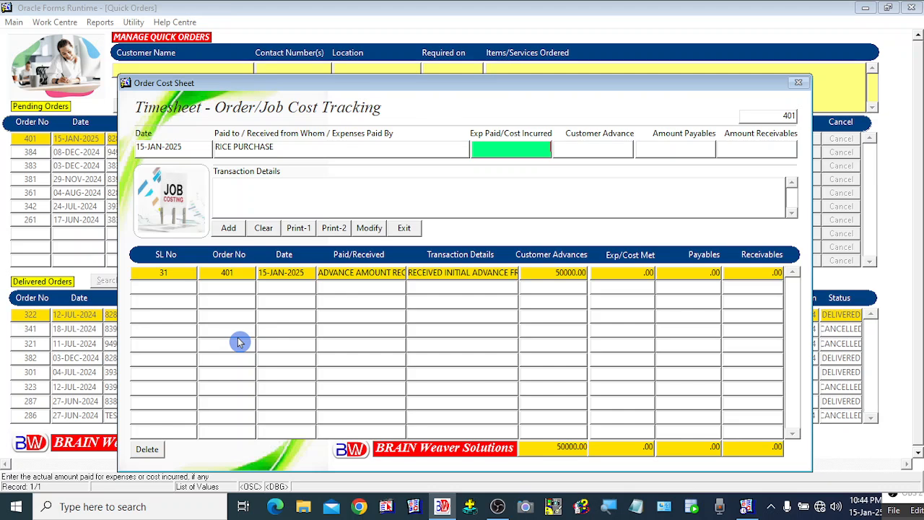
type("2000")
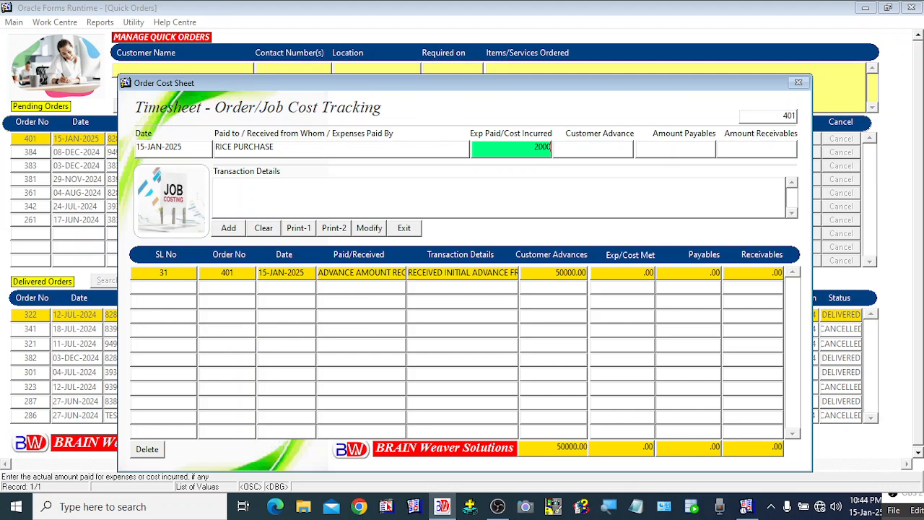
key("Tab")
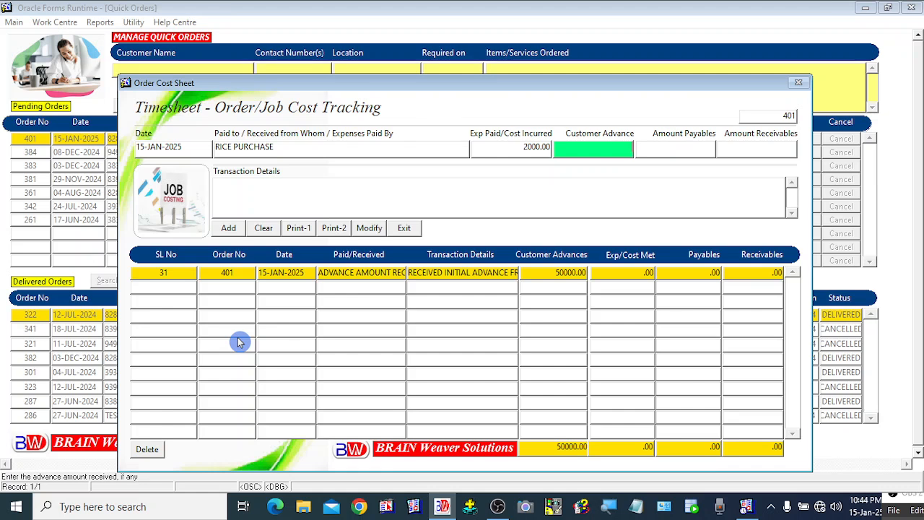
key("Tab")
key("Tab")
key("Tab")
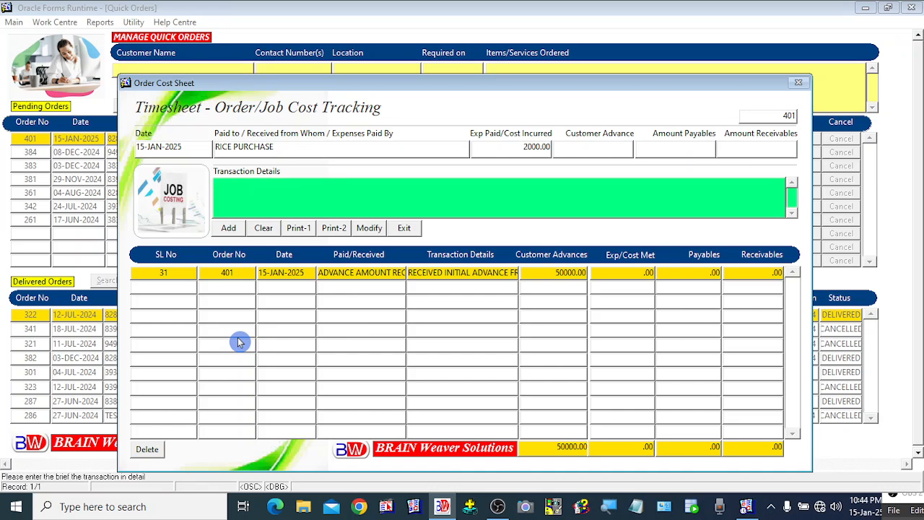
type("PAID FOR THE ")
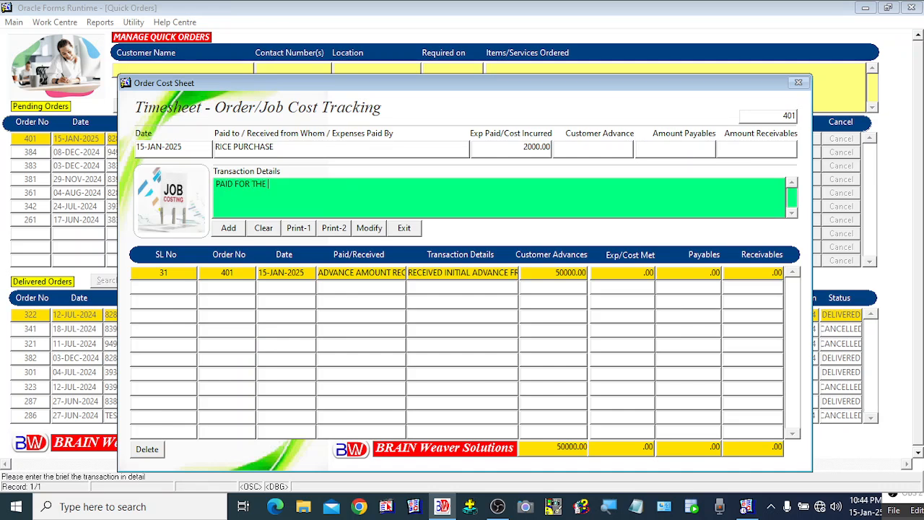
type("PURCHASE OF 50KG OF RICE VI")
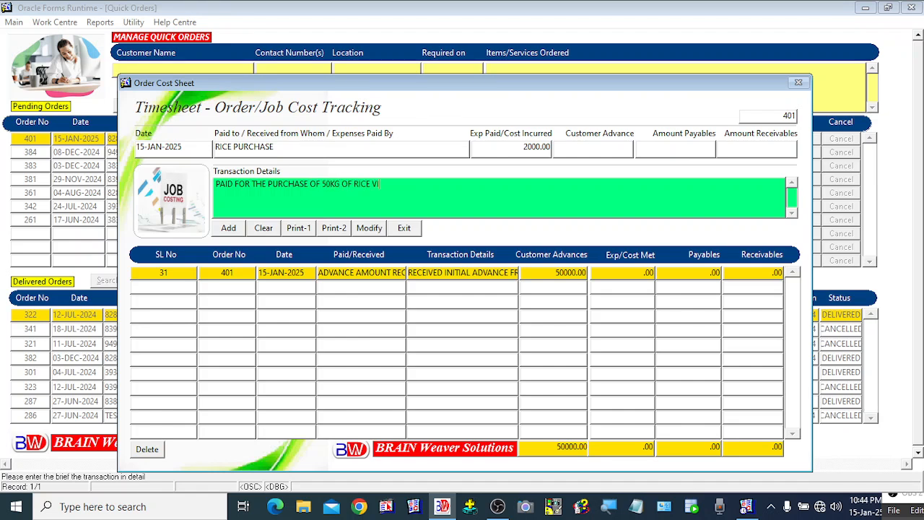
type("DE BILL NO.9393 FROM ABC TRADER")
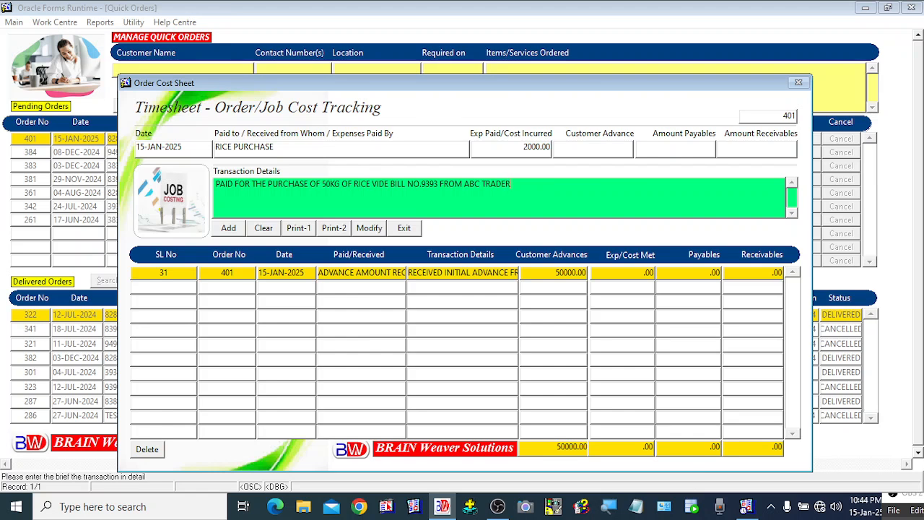
type("S")
left_click(230, 230)
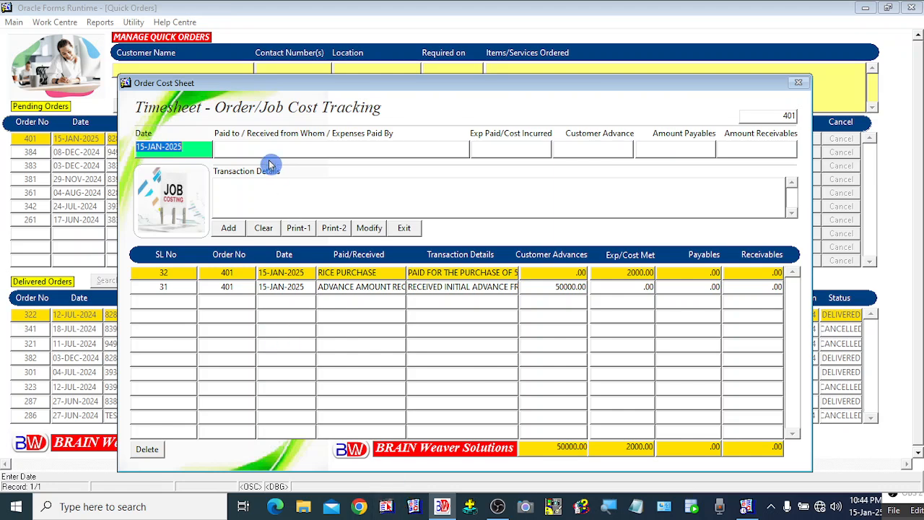
Enter PURCHASE OF CHICKEN as the payee with a 10000 expense
key("Tab")
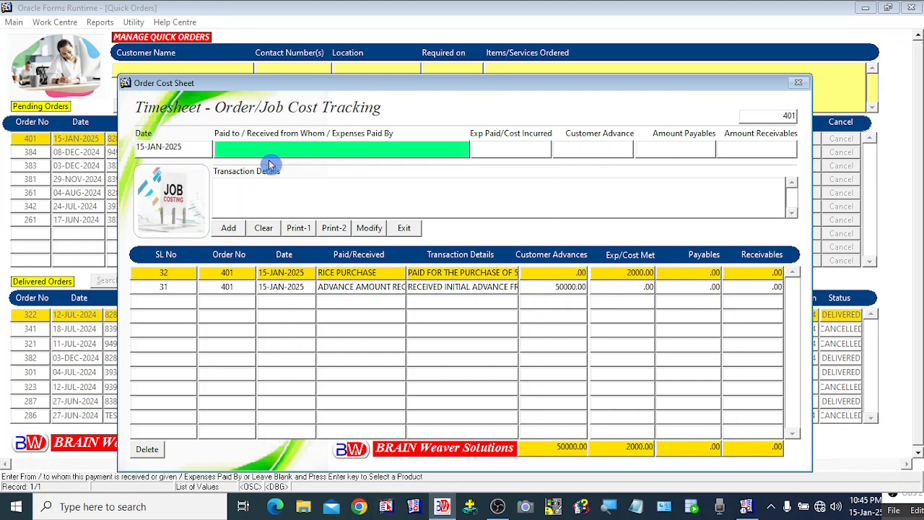
type("PURCHASE")
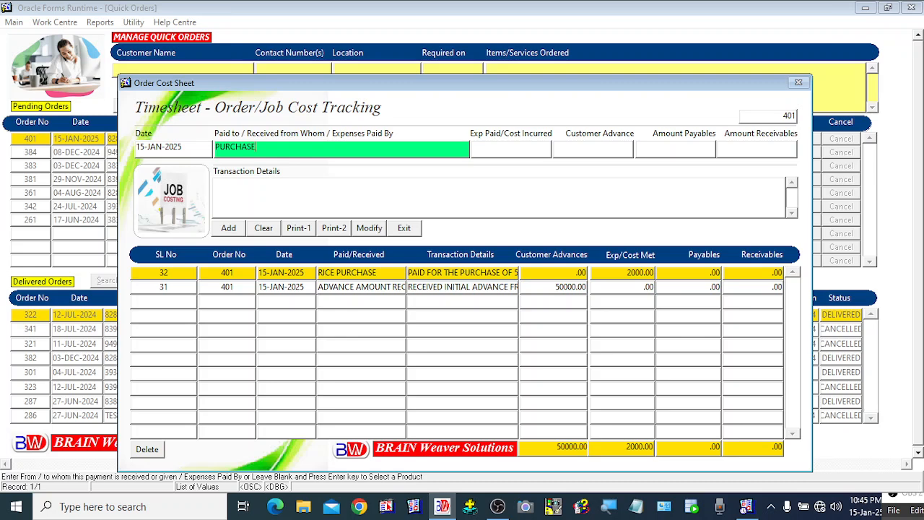
type(" OF CHICKER")
key("BackSpace")
type("N")
key("Return")
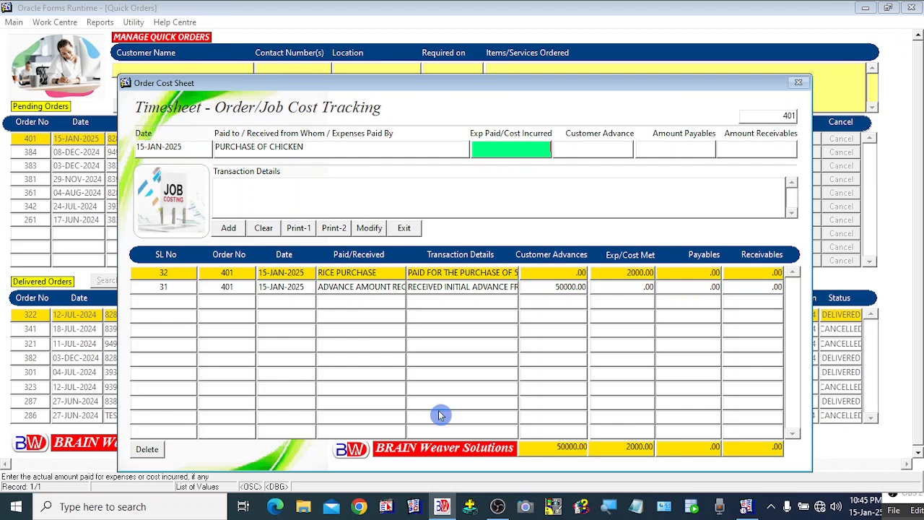
type("10000")
Describe it as chicken purchased from Fresh Chicken Centre and add it as transaction 33
key("Return")
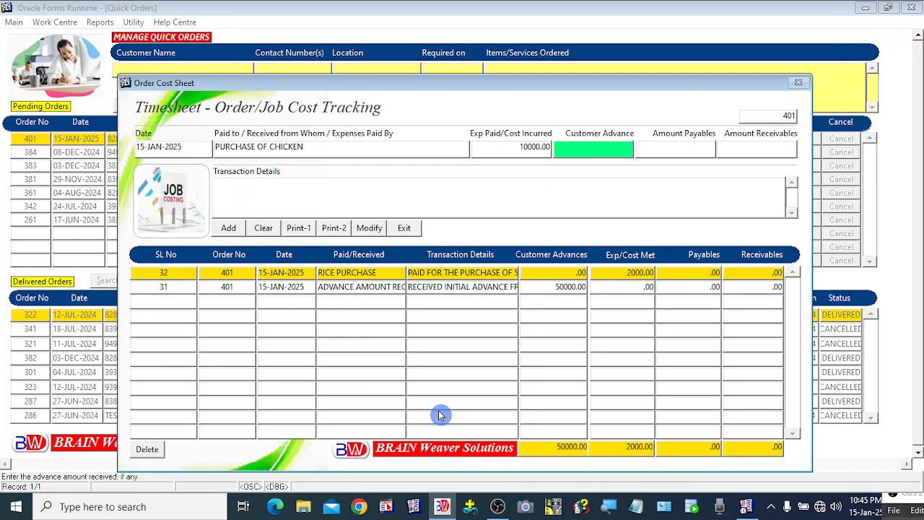
key("Return")
key("Return")
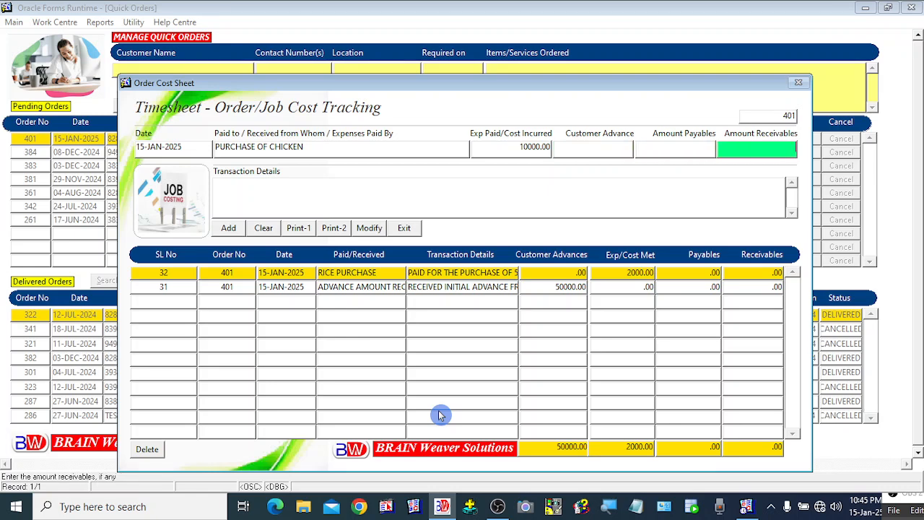
key("Return")
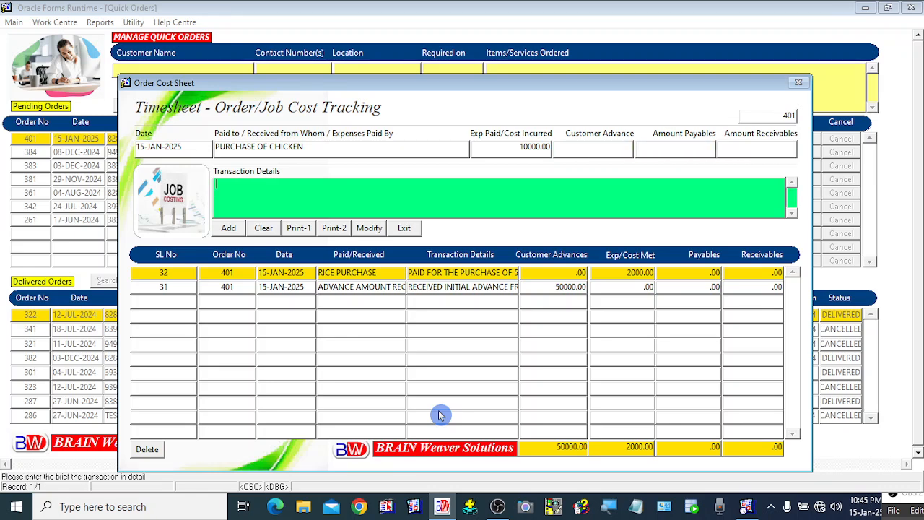
type("PURCHASED CHICKEN FRO")
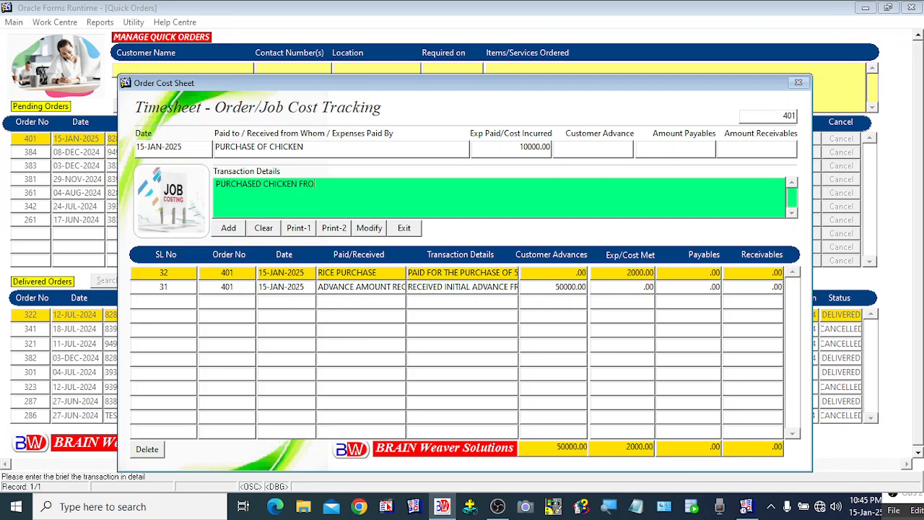
type("M FRESH CHICKEN CENTRE")
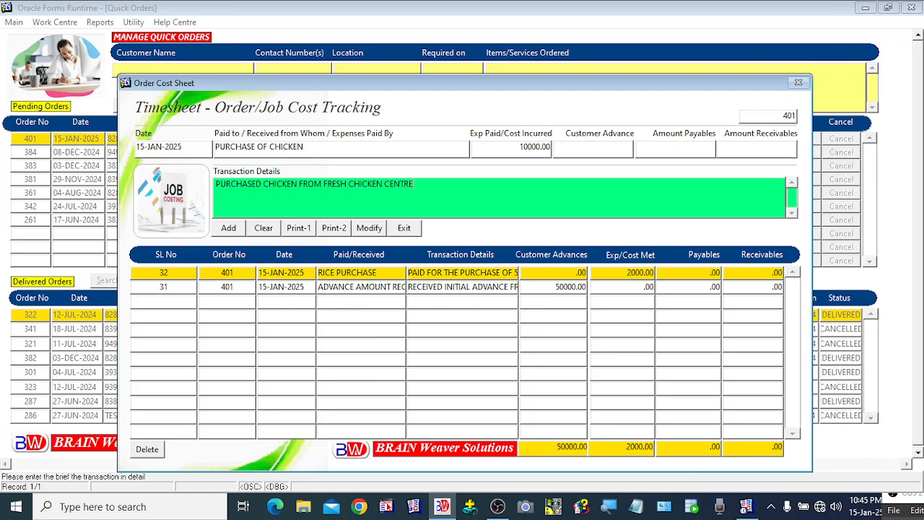
type("...")
left_click(228, 228)
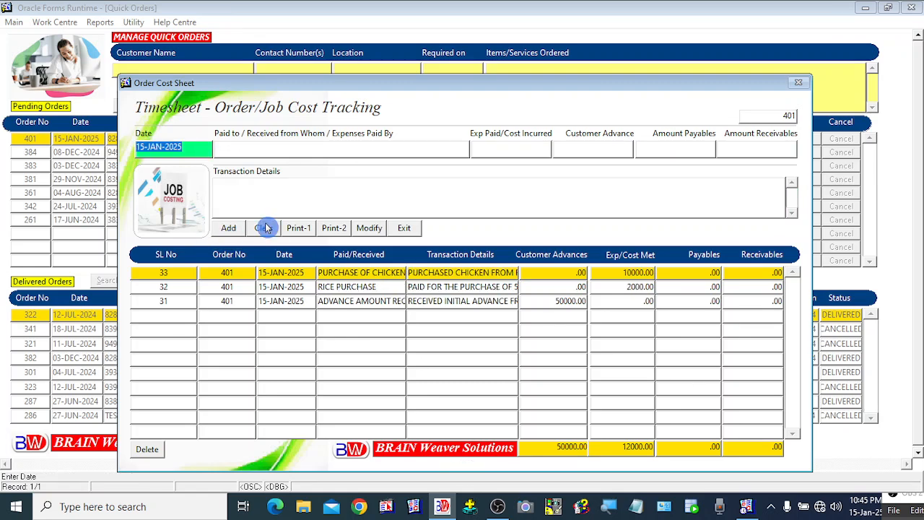
Add a 2000 receivable from the driver for the vegetable purchase advance as transaction 34
left_click(253, 151)
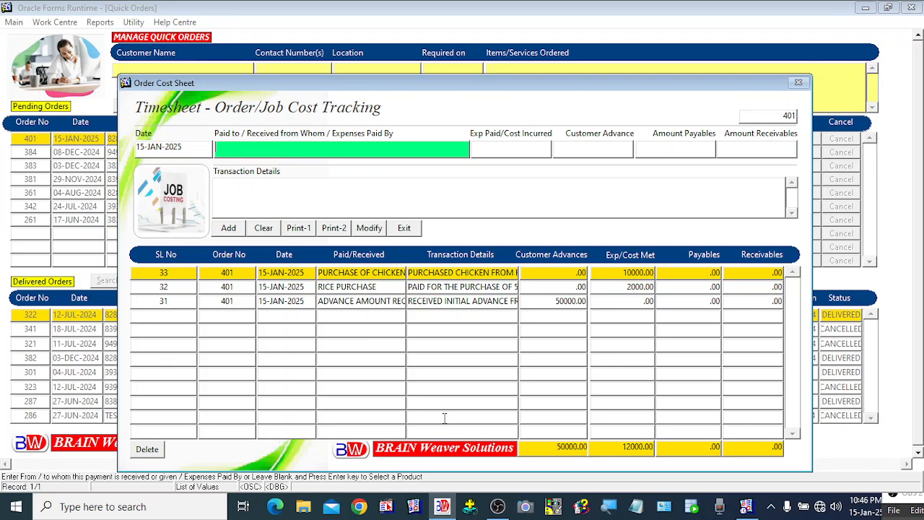
type("THOMAS - DRI")
type("VER")
key("Return")
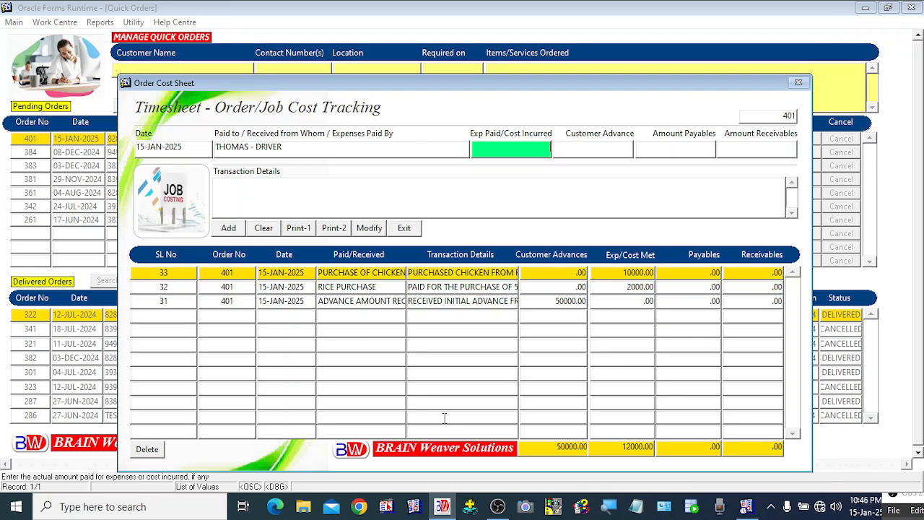
key("Return")
key("Return")
key("Return")
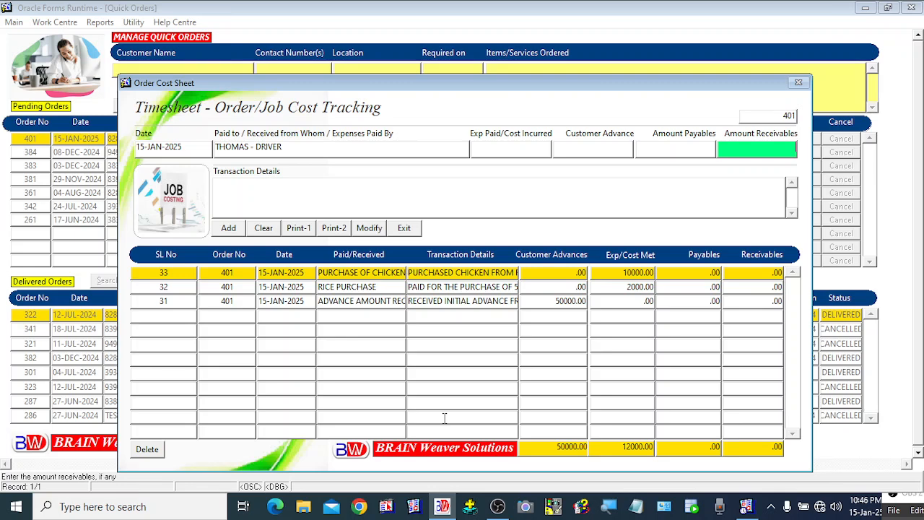
type("2000")
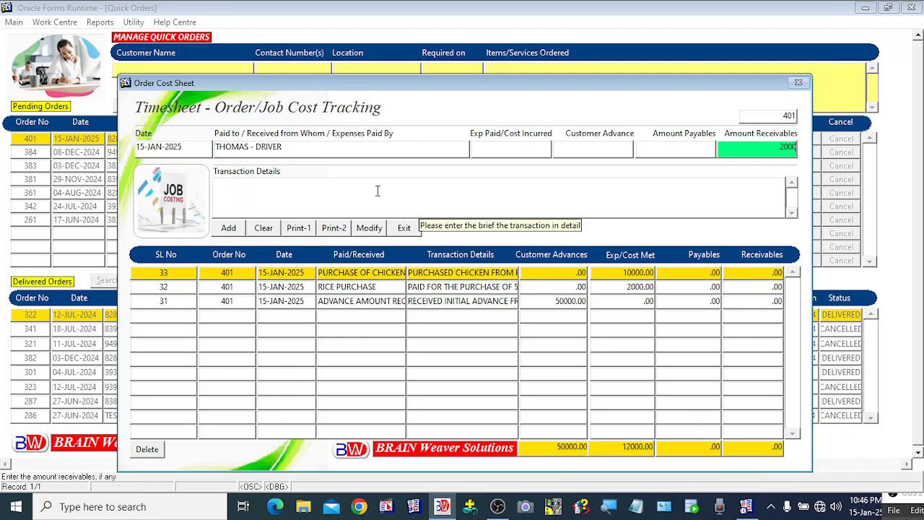
left_click(377, 191)
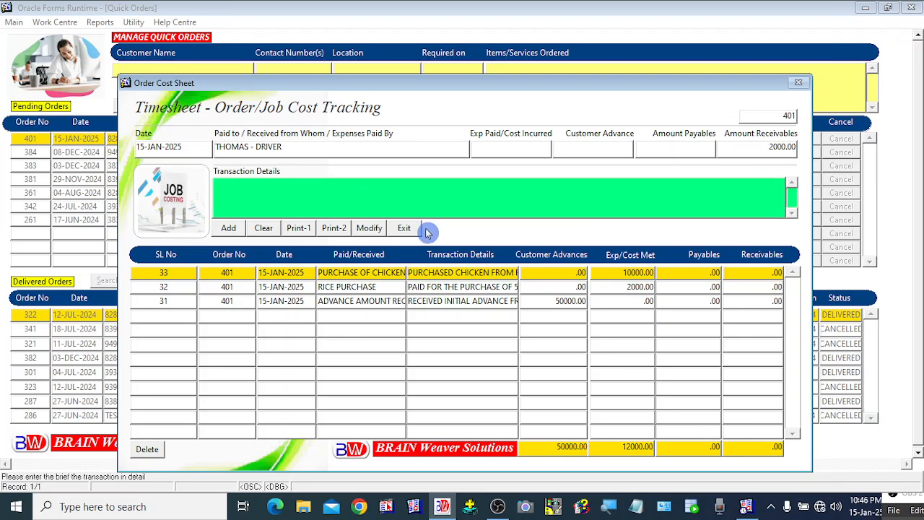
type("PAID FO")
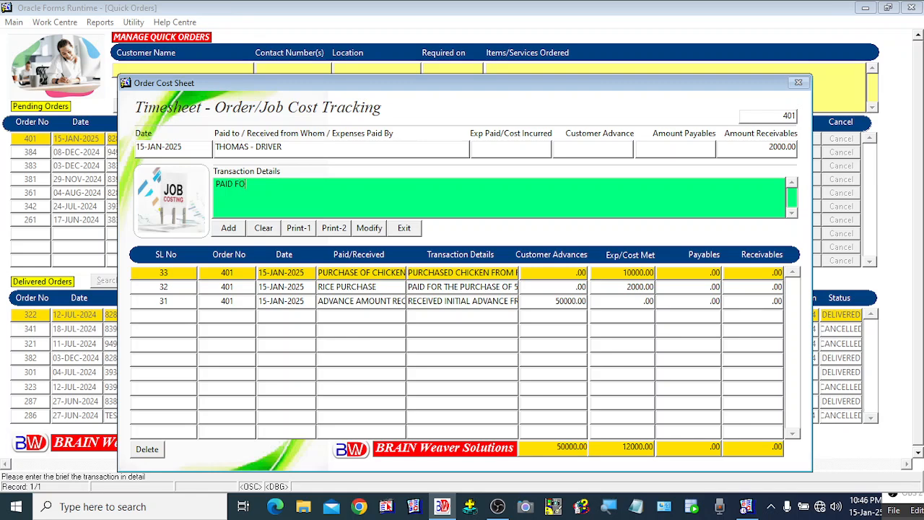
type("R THE PURCHASE OF VEGETABLES")
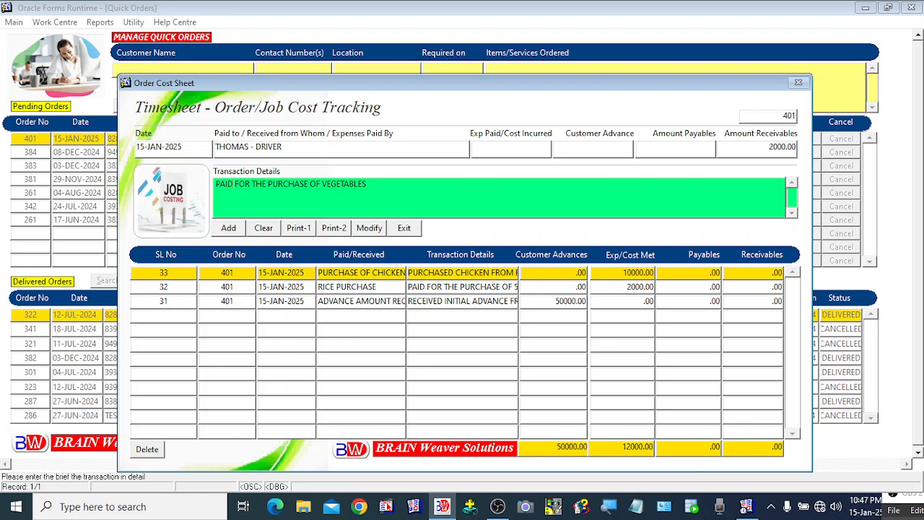
type("ADVANCE")
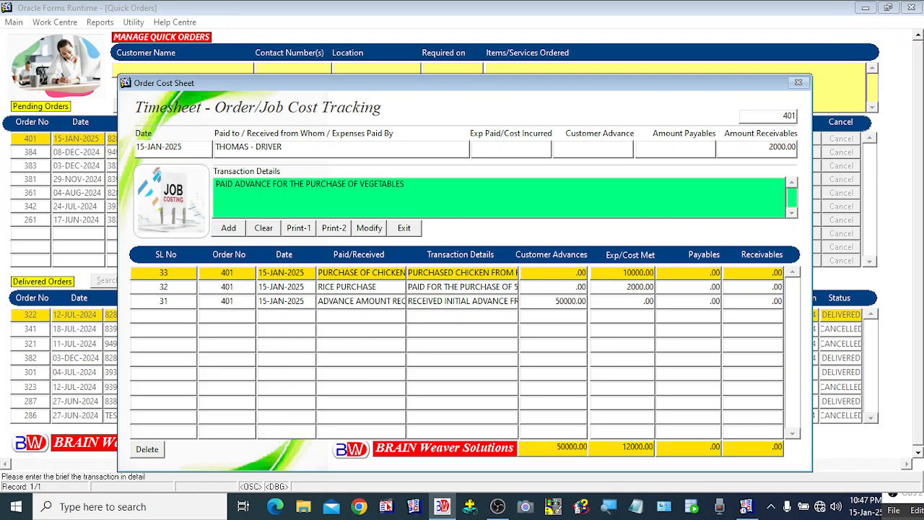
left_click(225, 229)
Shift the order 401 cost sheet window up and launch Print-1 for its four entries
left_click(521, 501)
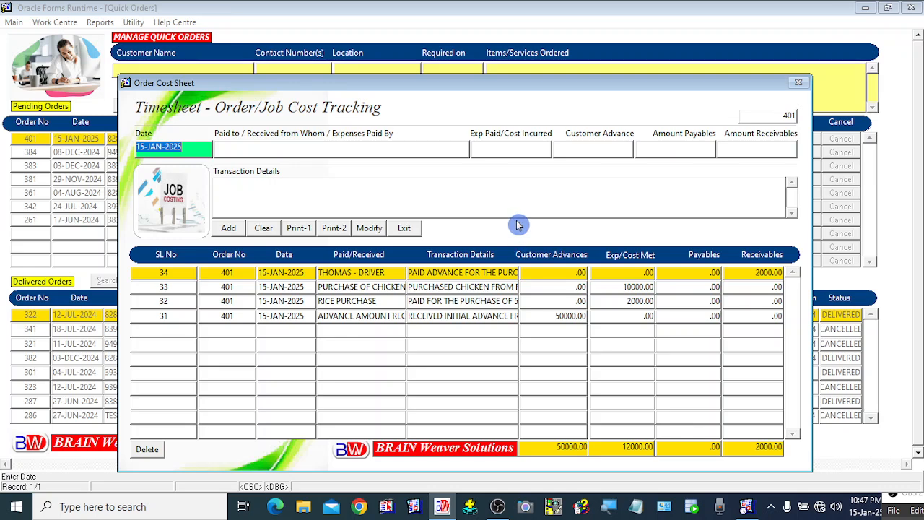
left_click_drag(516, 91, 518, 77)
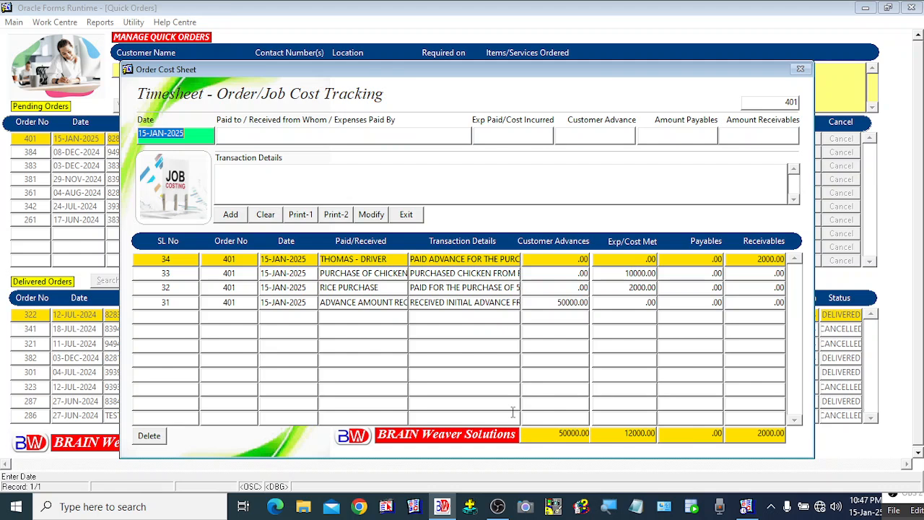
left_click(84, 208)
Print the cost sheet report, zoom and scroll to check payables, receivables and totals, then close it
left_click(301, 215)
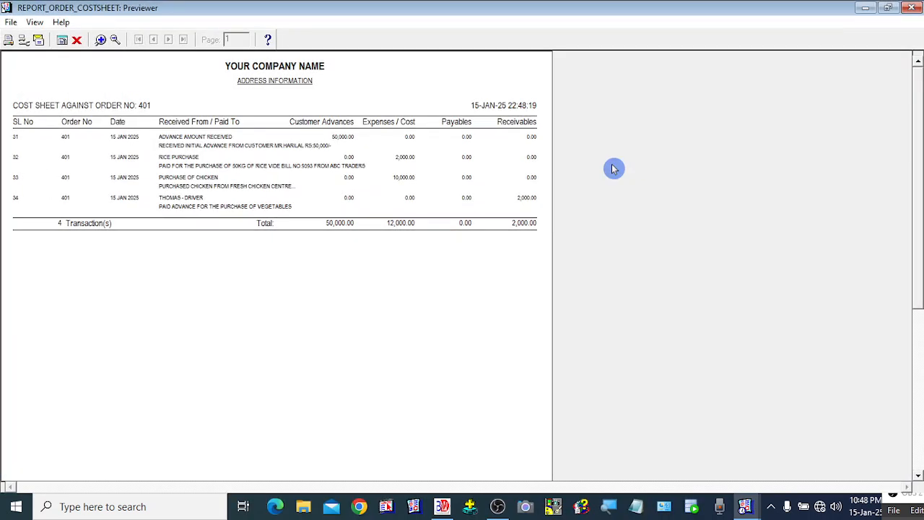
left_click(101, 41)
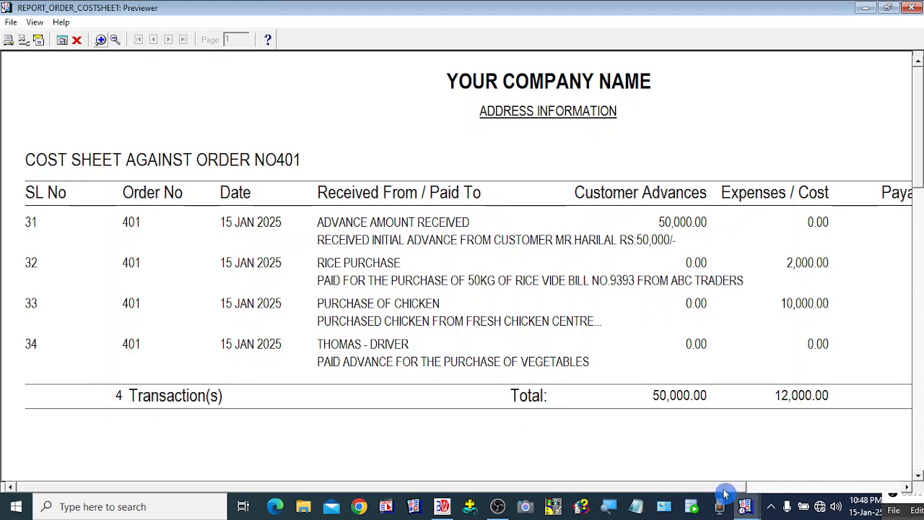
left_click_drag(726, 488, 392, 499)
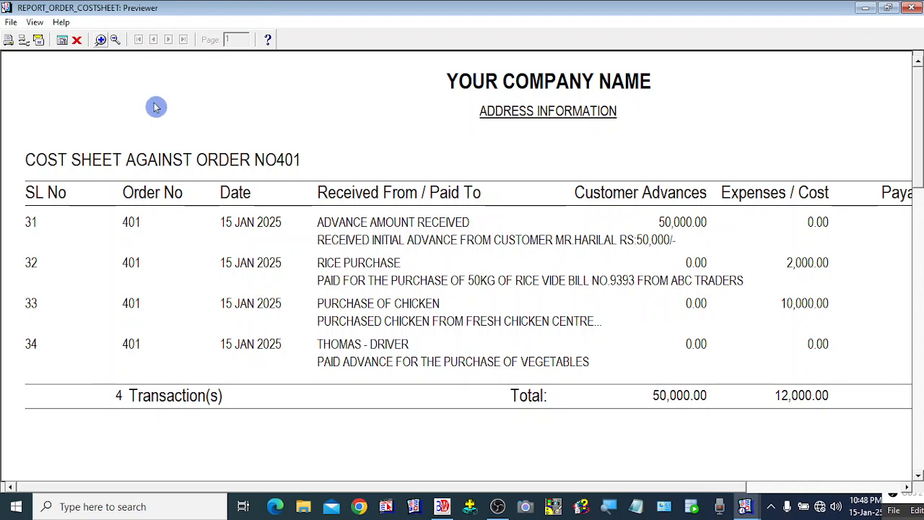
left_click(113, 44)
left_click(102, 41)
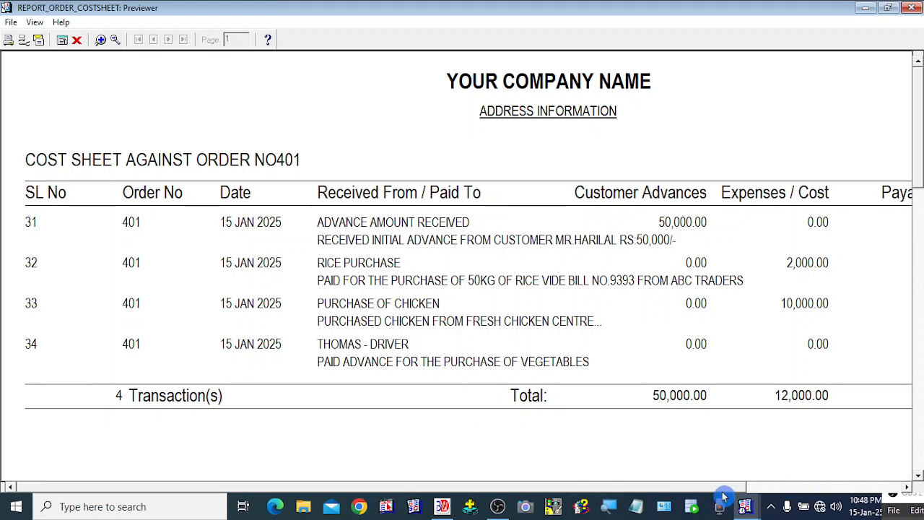
left_click_drag(723, 488, 891, 496)
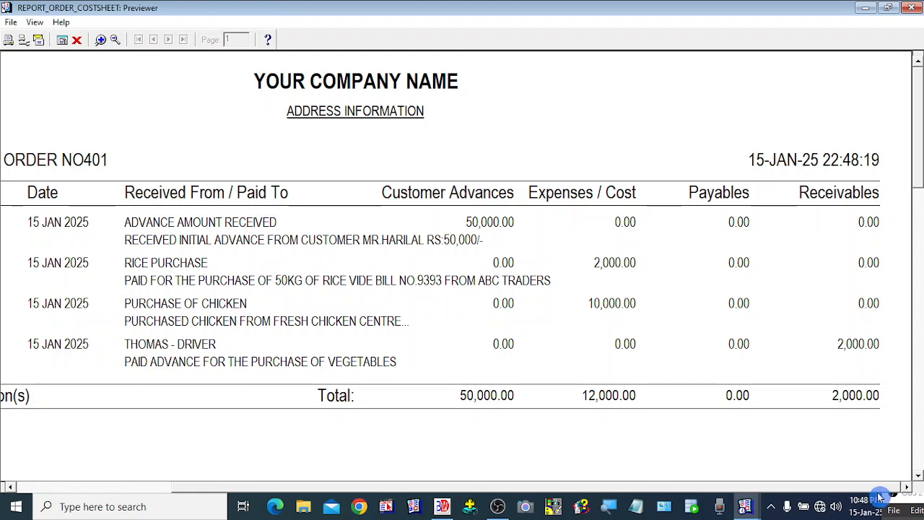
left_click_drag(693, 493, 532, 497)
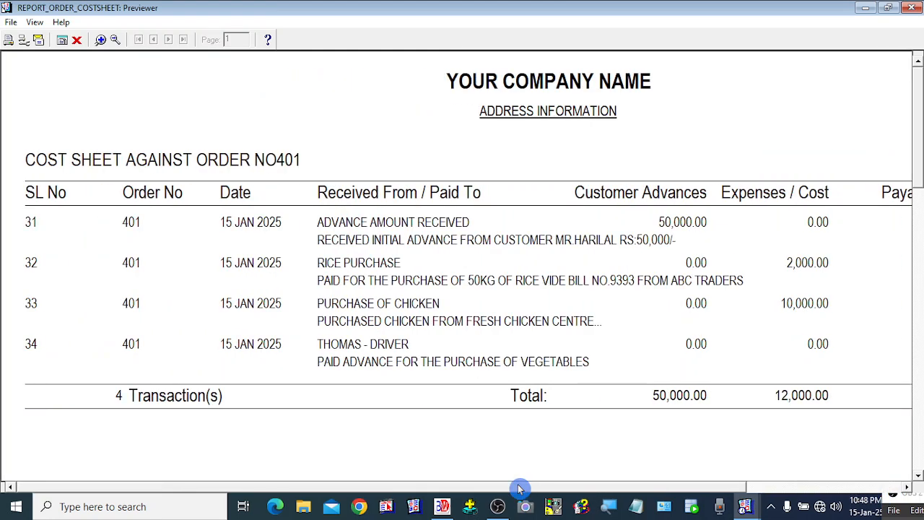
left_click(76, 39)
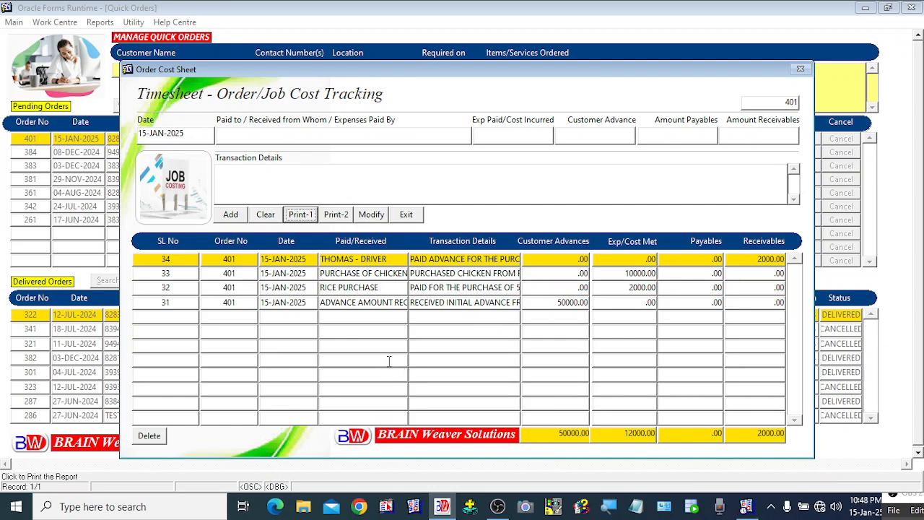
Reselect transaction 33, re-add the chicken purchase entry unchanged, and exit the cost sheet
left_click(364, 278)
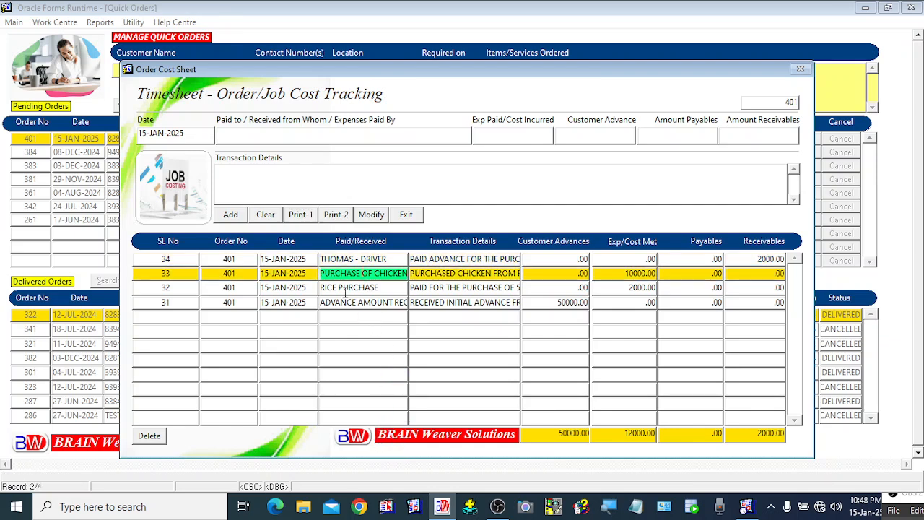
left_click(345, 289)
left_click(364, 303)
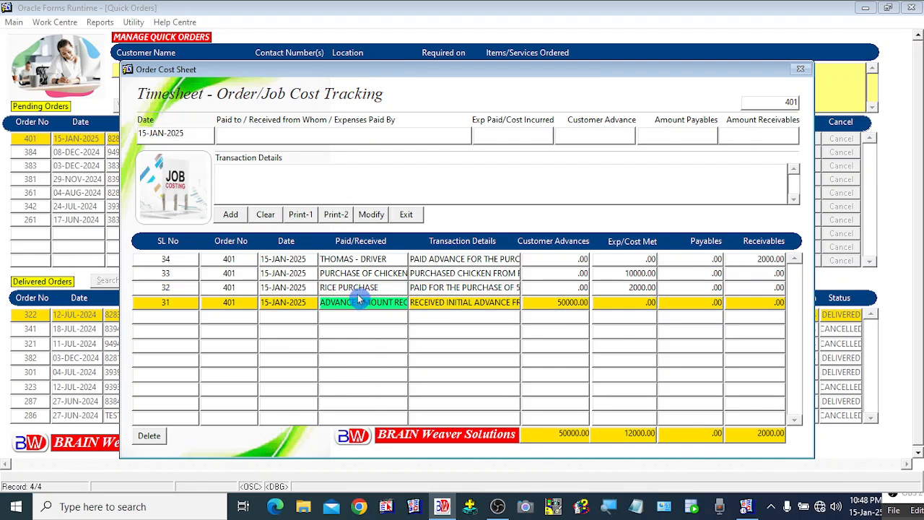
left_click(353, 276)
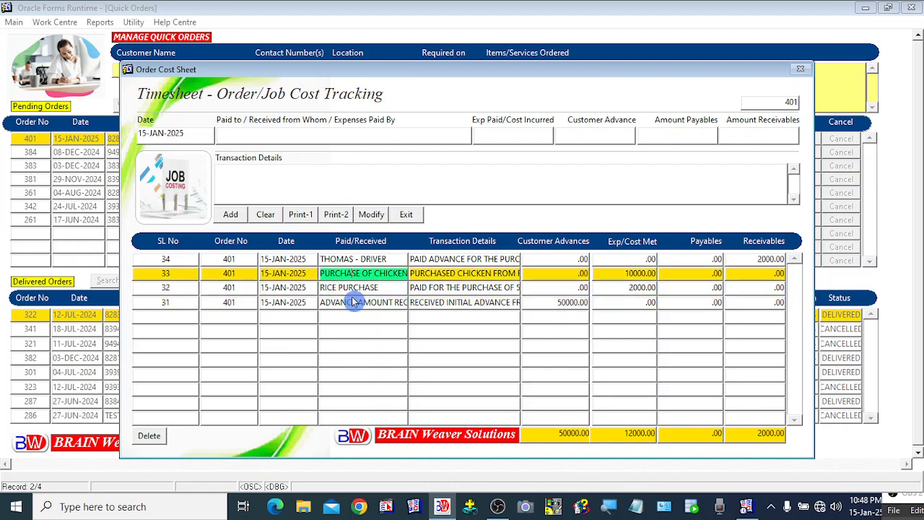
left_click(371, 215)
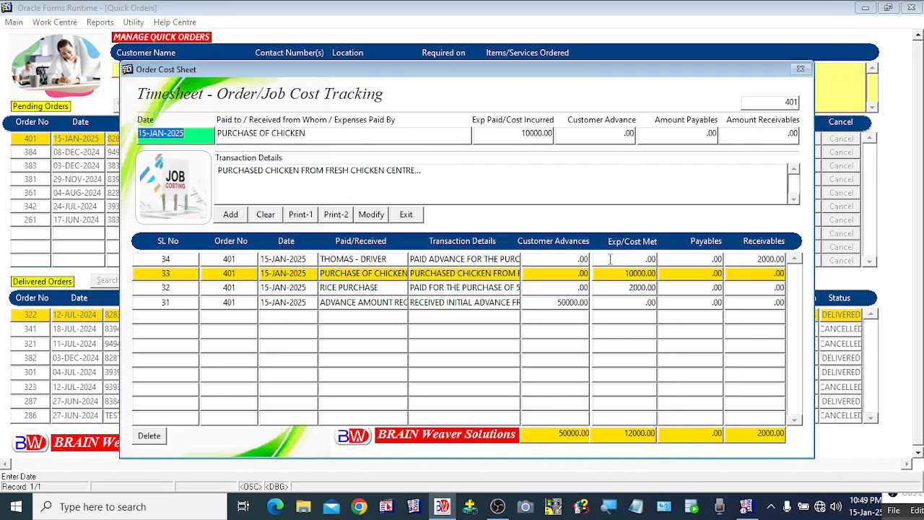
left_click(439, 170)
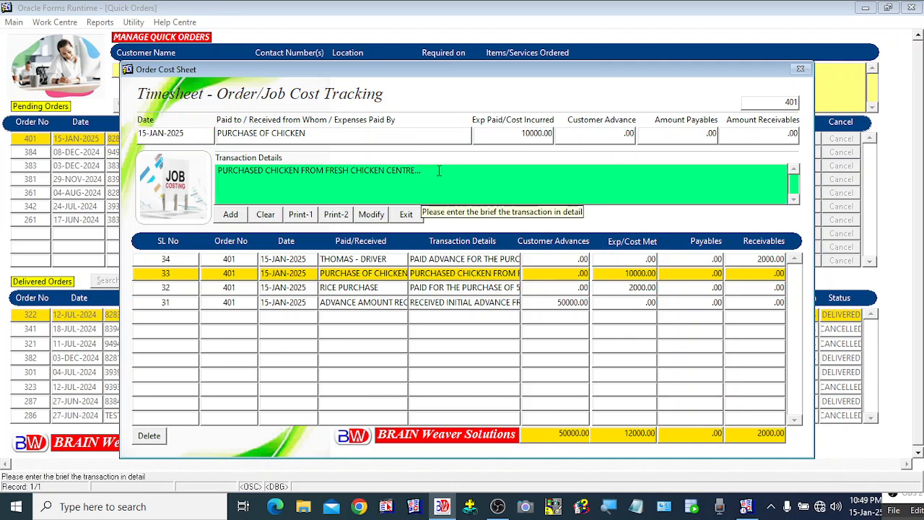
left_click(229, 216)
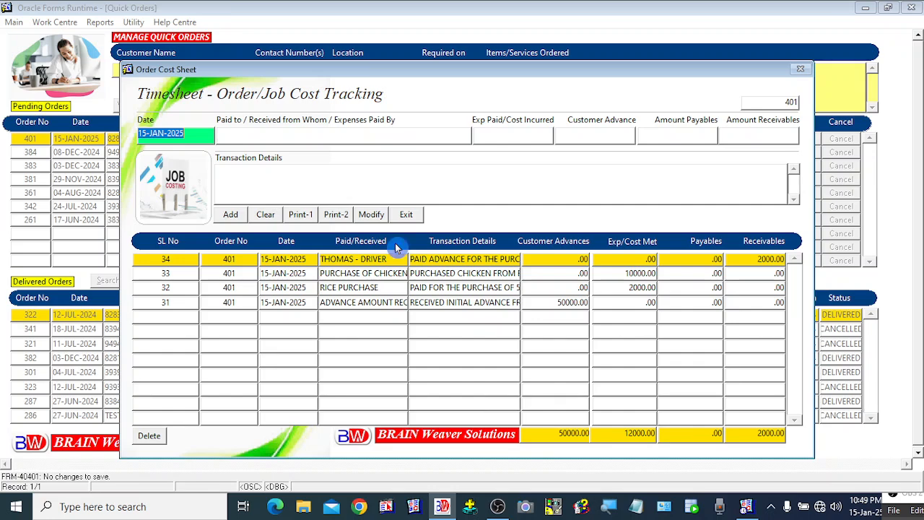
left_click(408, 216)
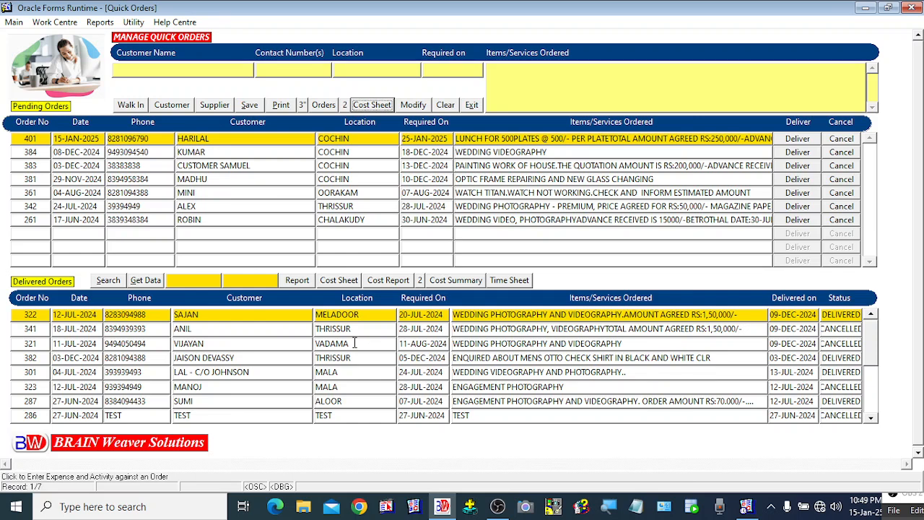
Print the pending orders report and zoom in to scroll through its 7 orders
left_click(140, 355)
left_click(323, 105)
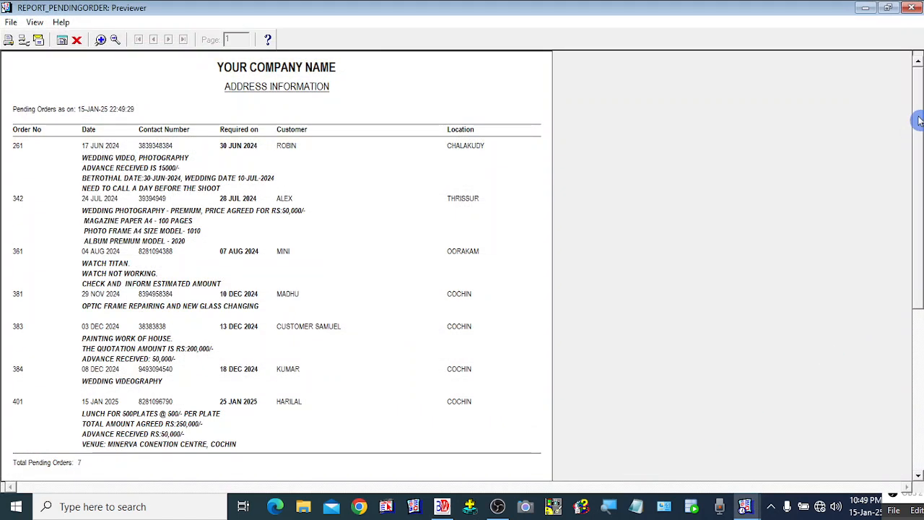
mouse_move(913, 119)
left_mouse_down()
mouse_move(915, 172)
mouse_move(918, 114)
left_mouse_up()
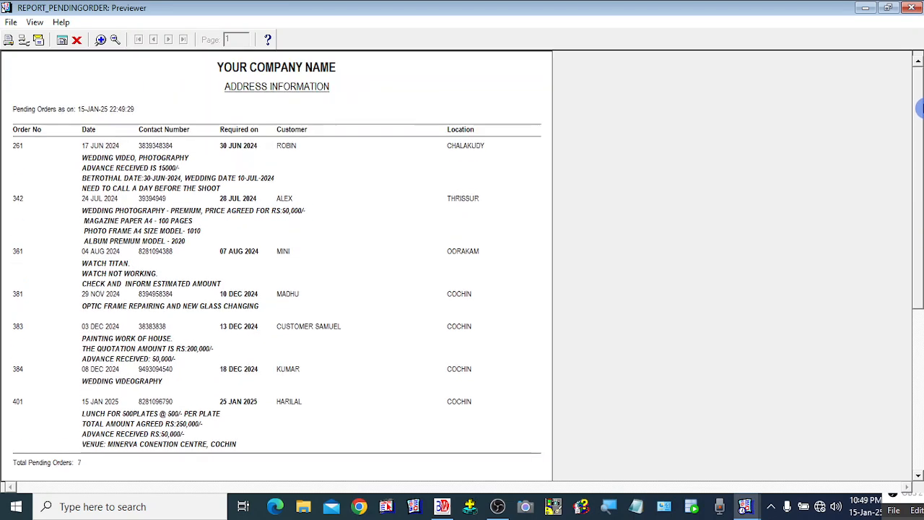
left_click(101, 41)
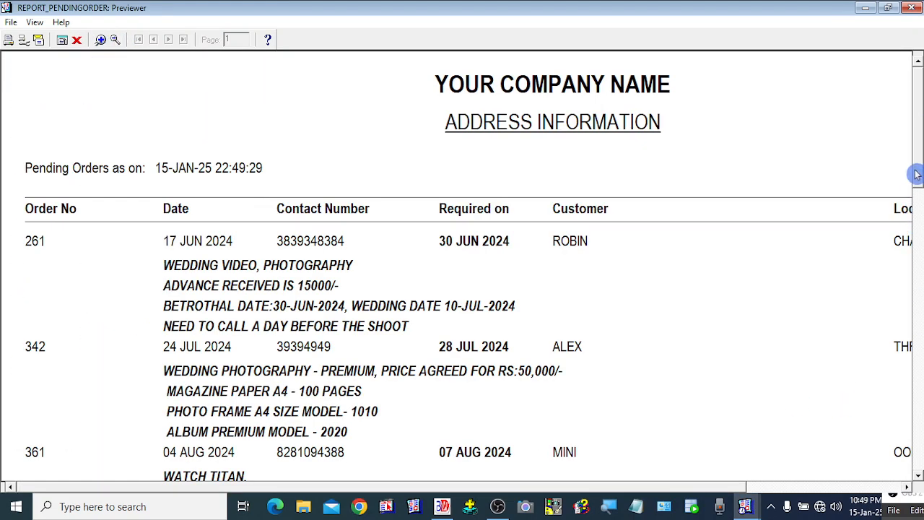
left_click_drag(915, 174, 917, 312)
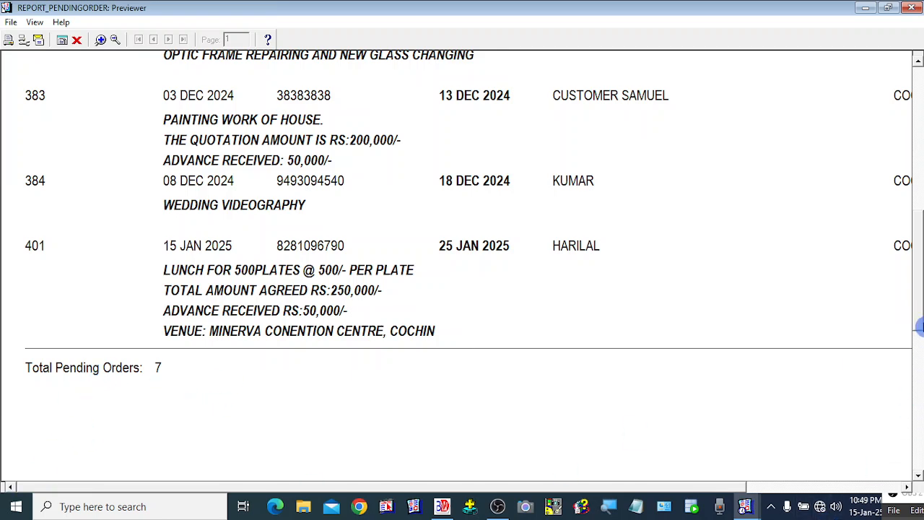
left_click_drag(918, 321, 919, 213)
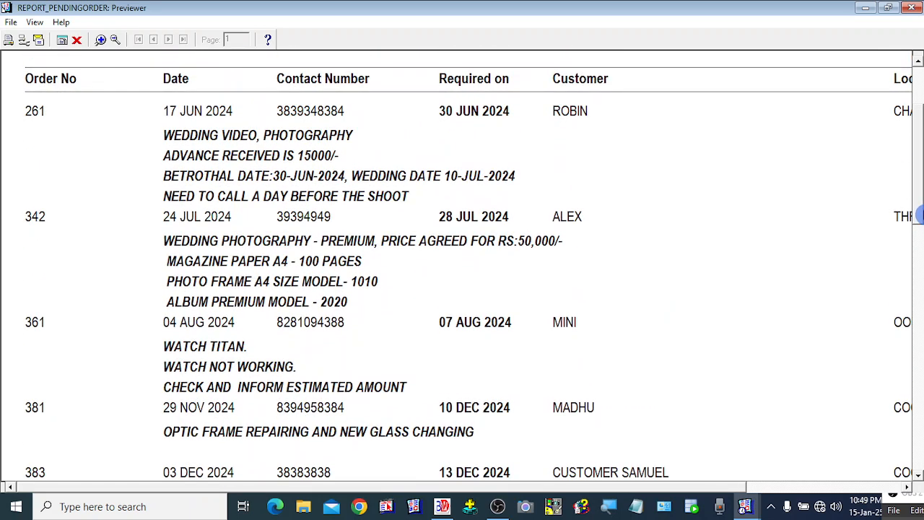
mouse_move(919, 215)
left_mouse_down()
mouse_move(920, 224)
mouse_move(919, 209)
left_mouse_up()
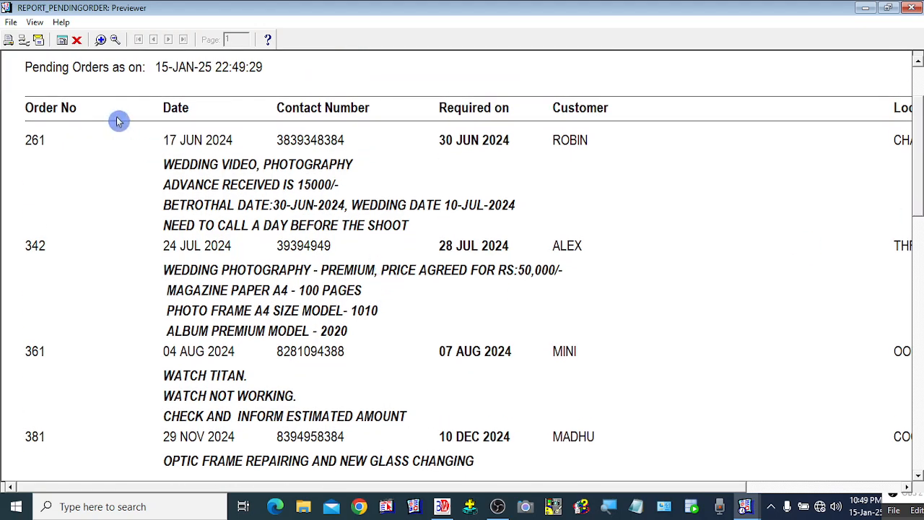
Zoom out to view all pending orders, close the preview, then reopen and close it again
left_click(115, 39)
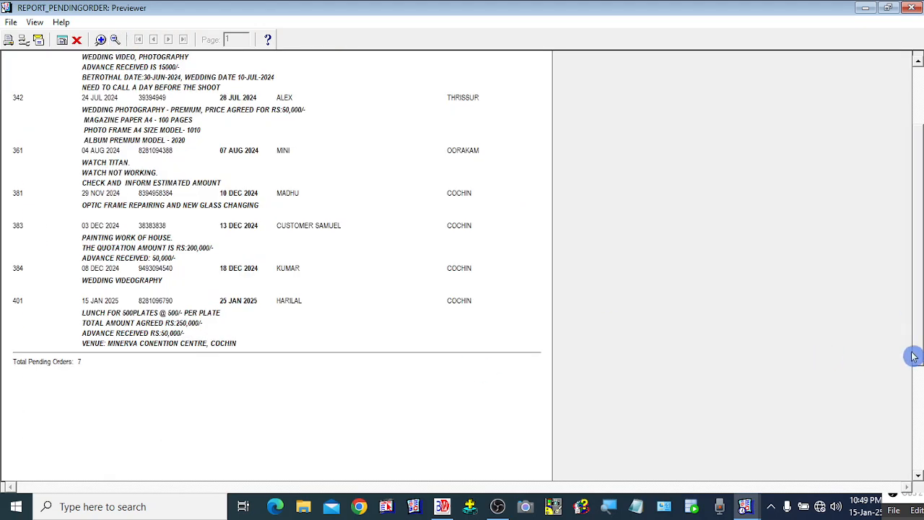
left_click_drag(915, 356, 917, 253)
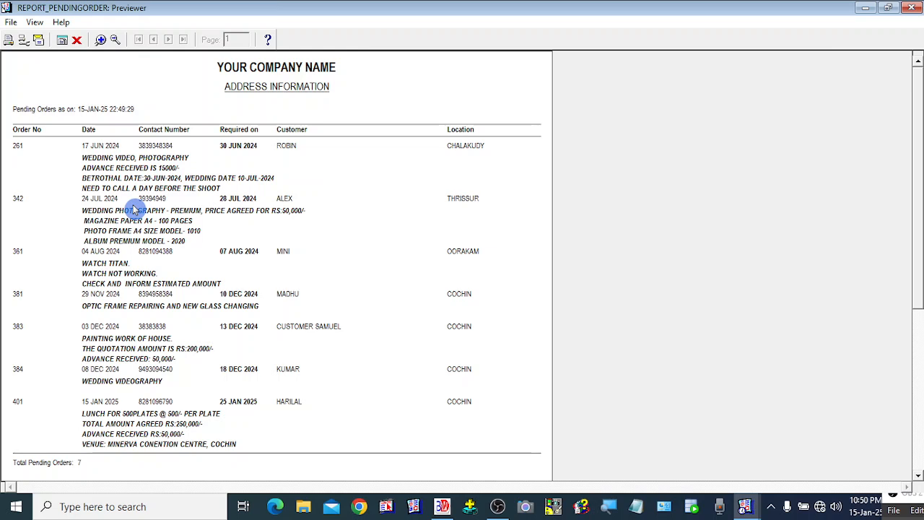
left_click(78, 41)
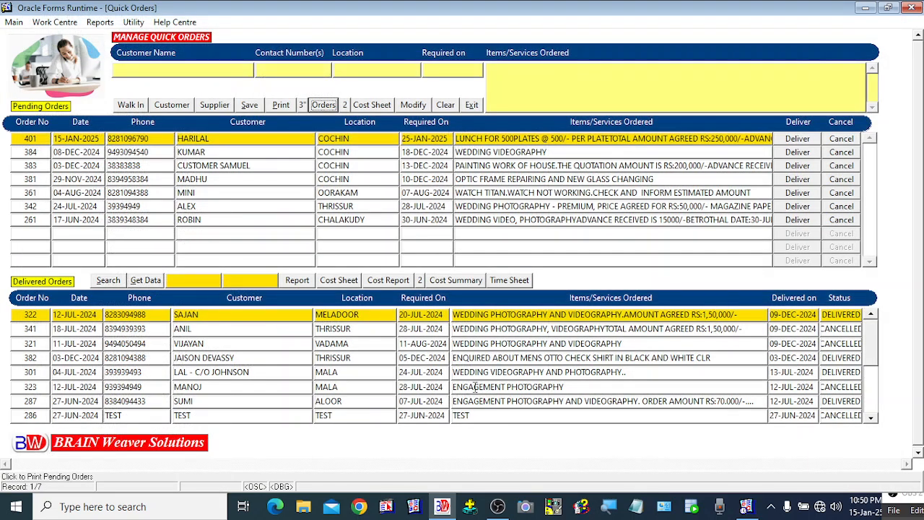
left_click(325, 107)
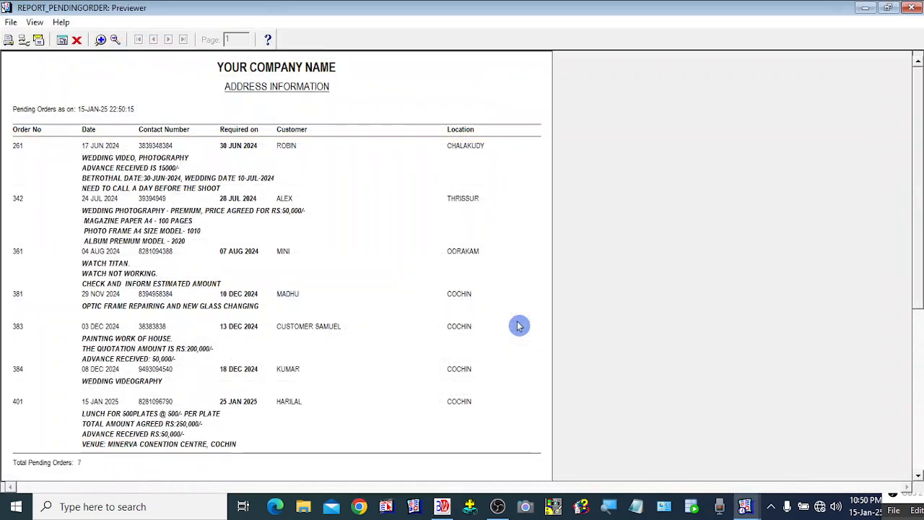
left_click(76, 40)
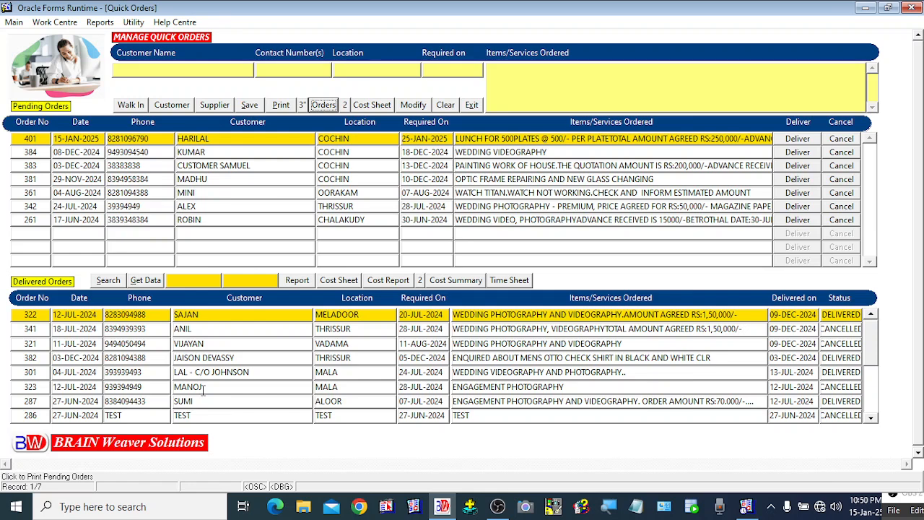
Enter 1-JAN-2025 as the start date and 15-JAN-2025 as the end date beside Get Data
left_click(455, 285)
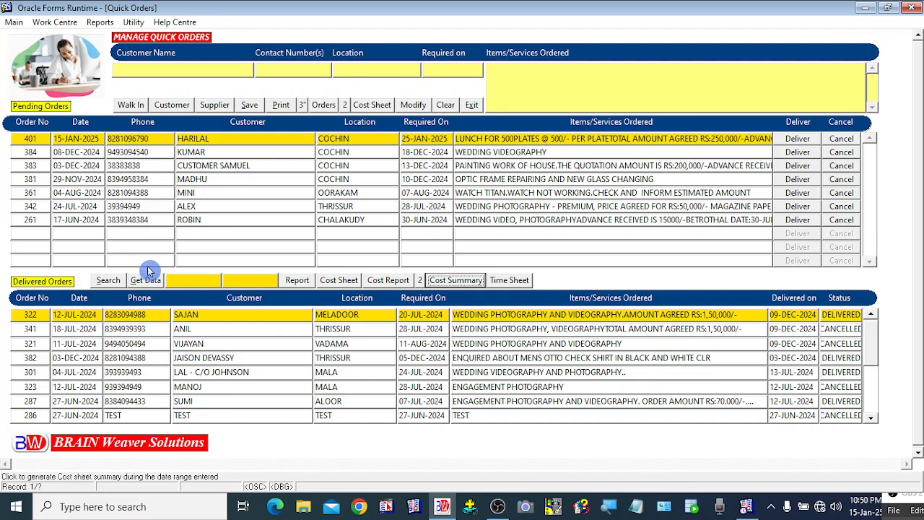
left_click(186, 284)
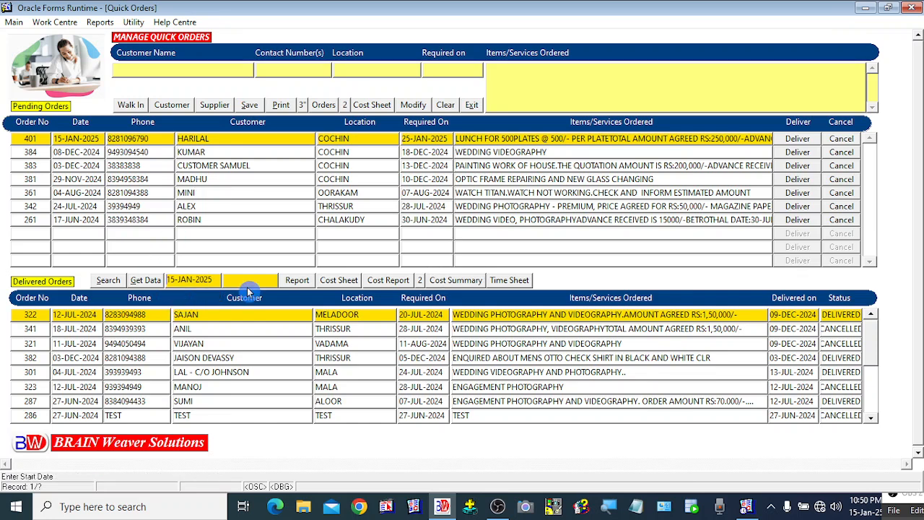
left_click(248, 283)
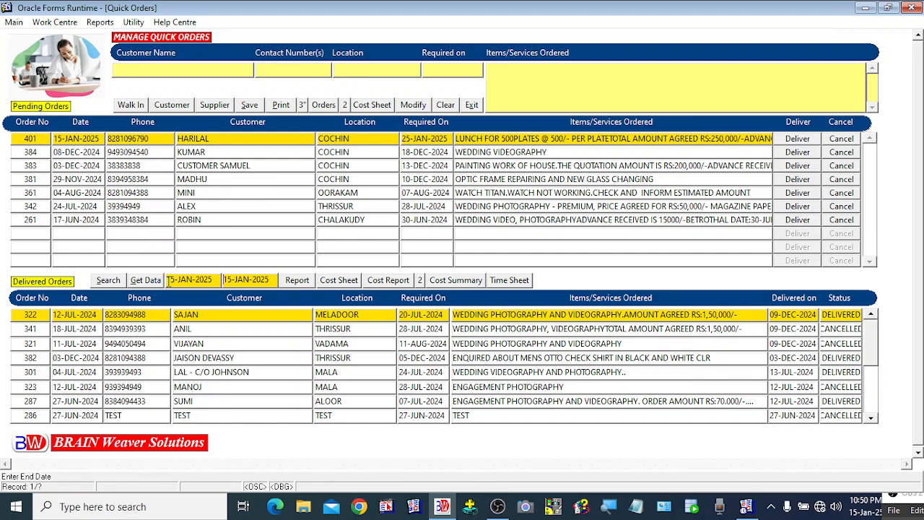
left_click(171, 282)
key("Delete")
View the 01–15 Jan 2025 cost report maximized and zoomed, then bring up the Order Cost Sheet
left_click(388, 281)
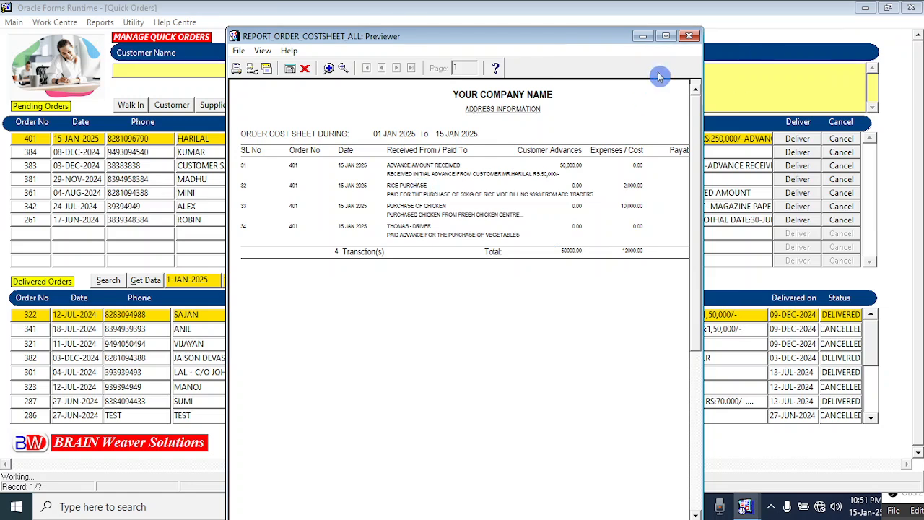
left_click(666, 36)
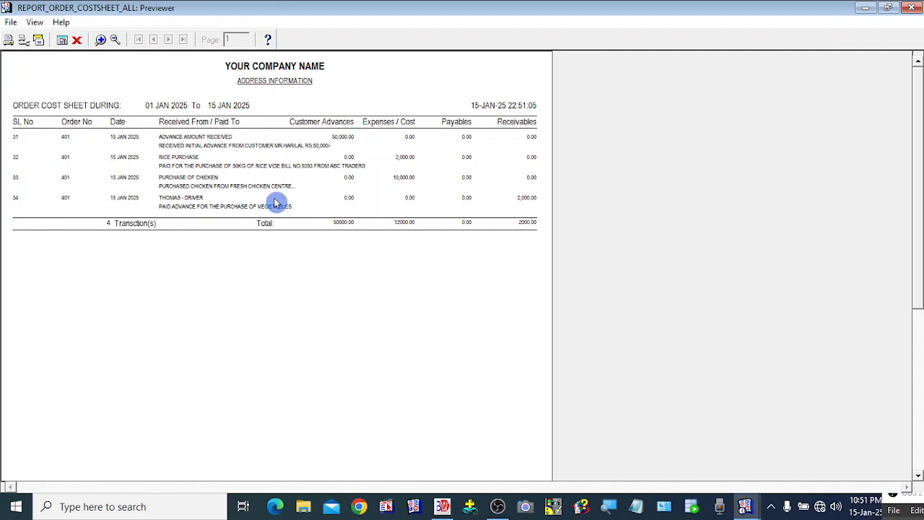
left_click(104, 41)
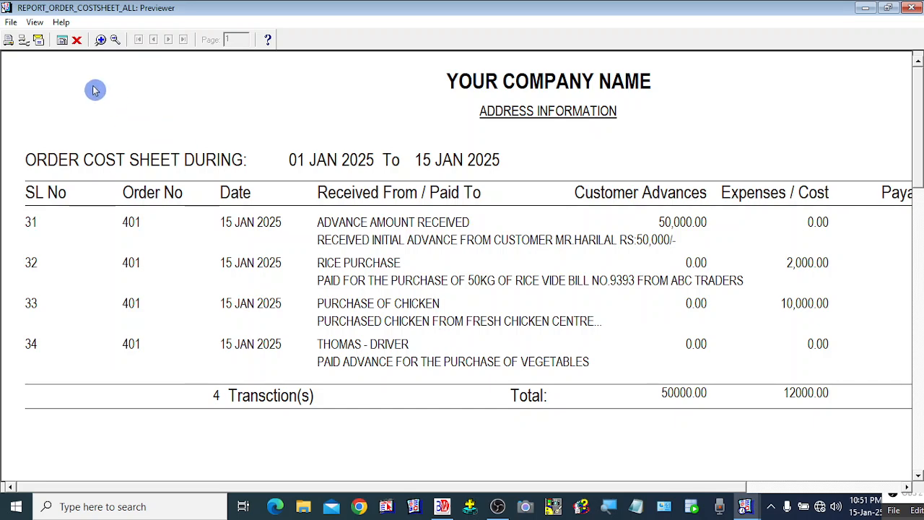
left_click(76, 40)
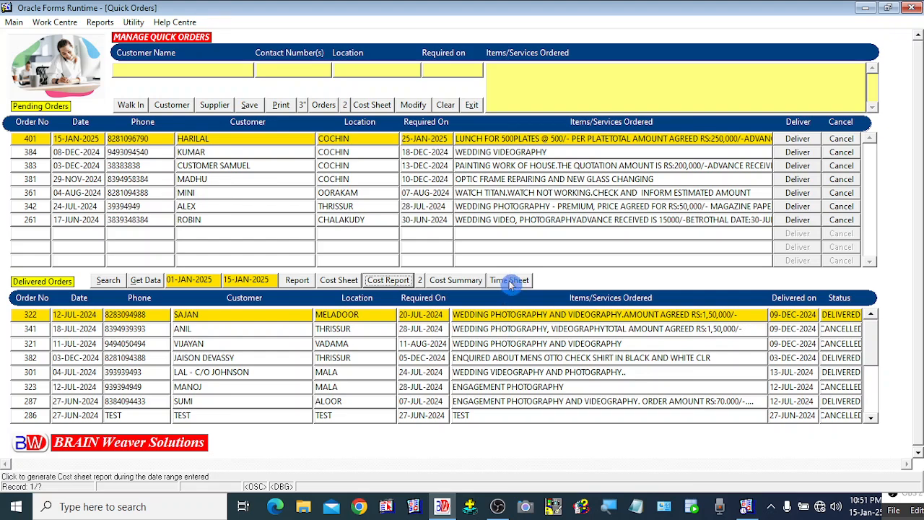
left_click(351, 285)
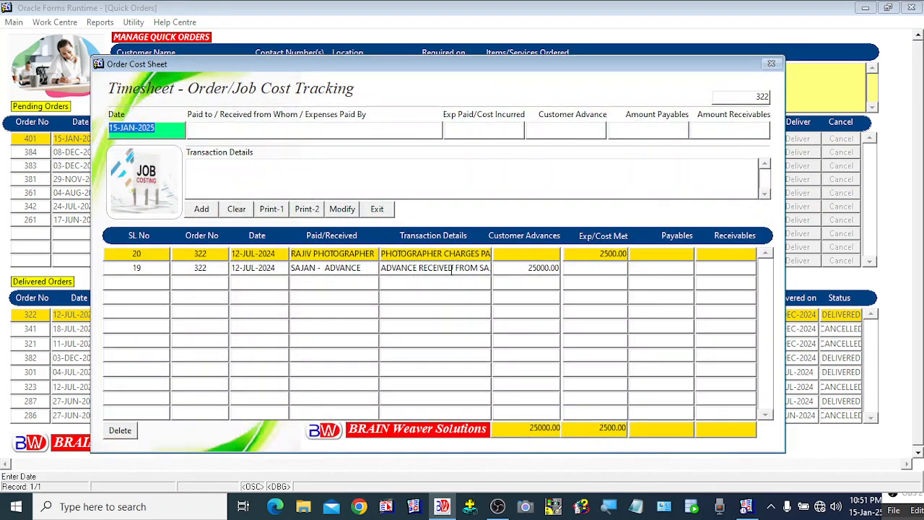
Close the Order Cost Sheet and review the cost sheet report sorted by payee
left_click(382, 209)
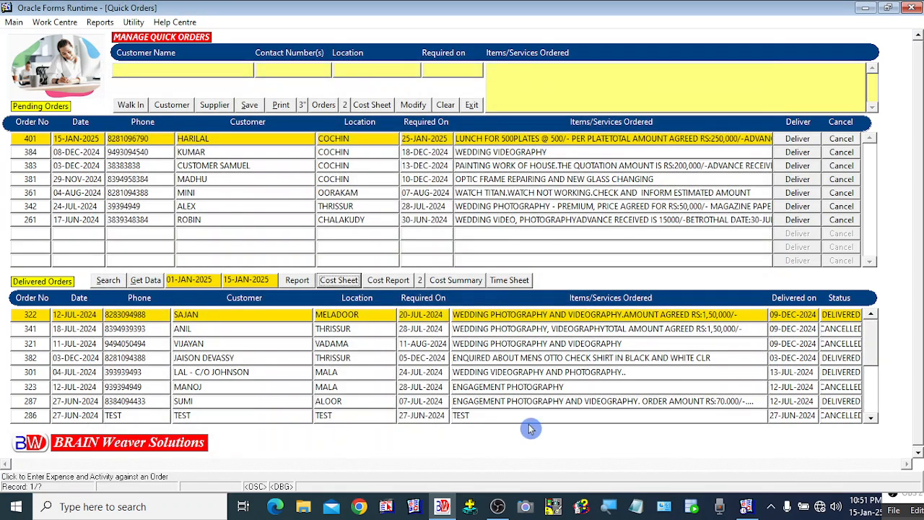
left_click(423, 284)
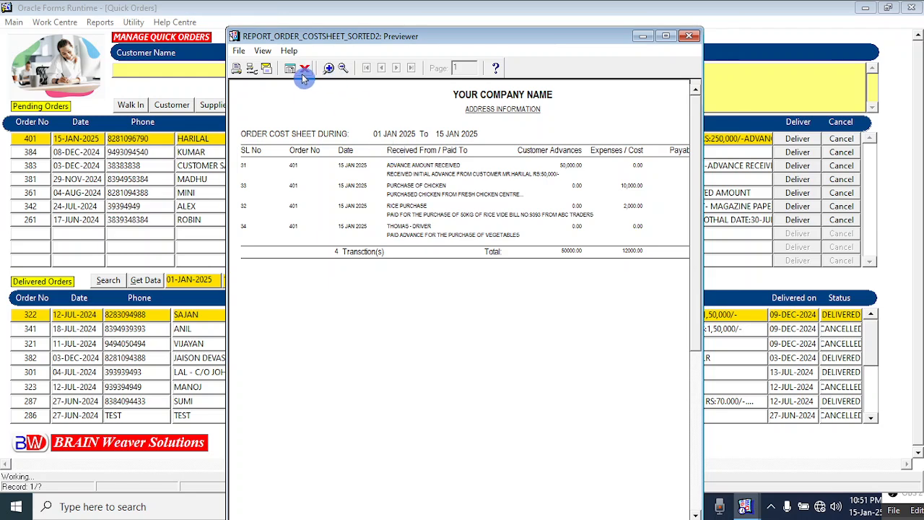
left_click(305, 73)
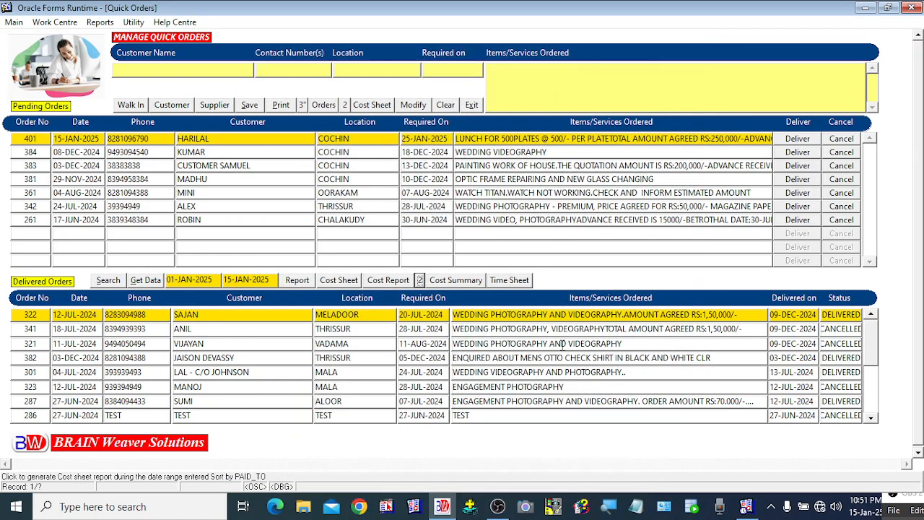
Review the order receipts and payments summary, then bring up the Cost Tracking and Time Sheet
left_click(460, 282)
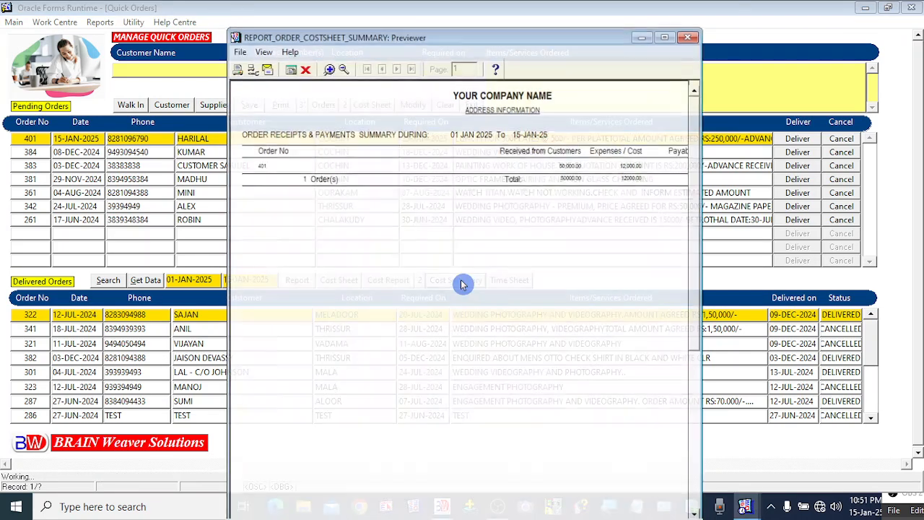
left_click(304, 73)
left_click(498, 280)
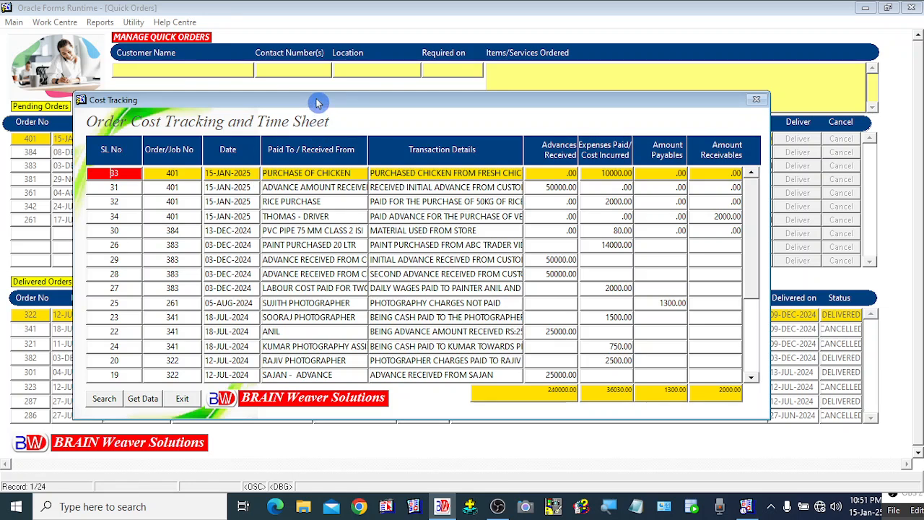
Inspect the SL No 28, RICE PURCHASE, PURCHASE OF CHICKEN and ADVANCE AMOUNT RECEIVED entries, then exit
left_click_drag(317, 102, 329, 102)
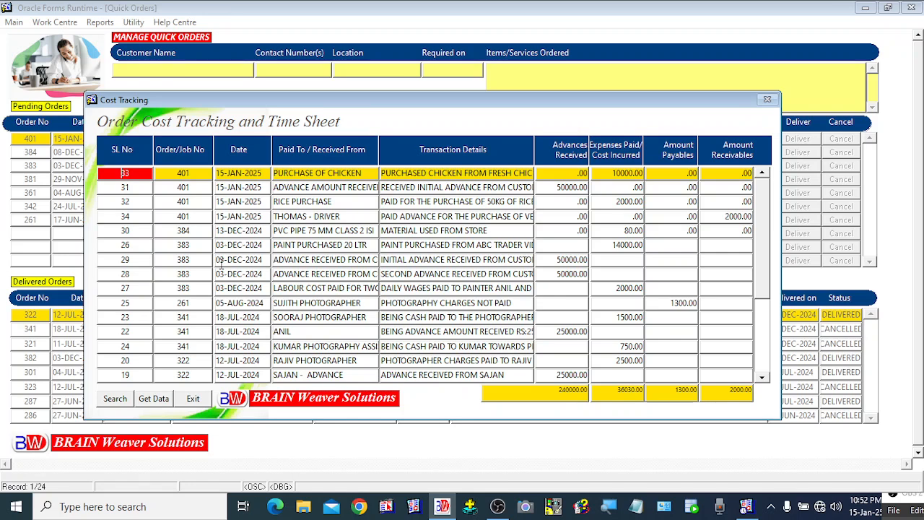
left_click(174, 273)
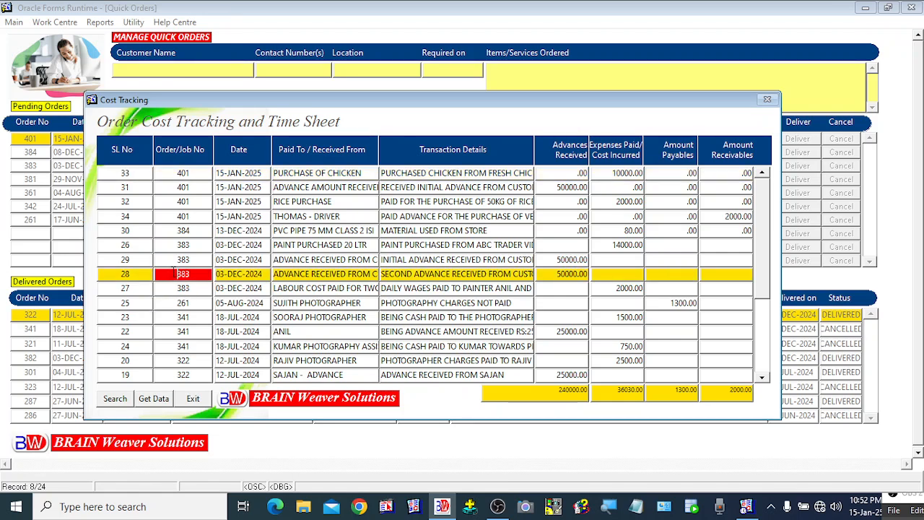
left_click(180, 203)
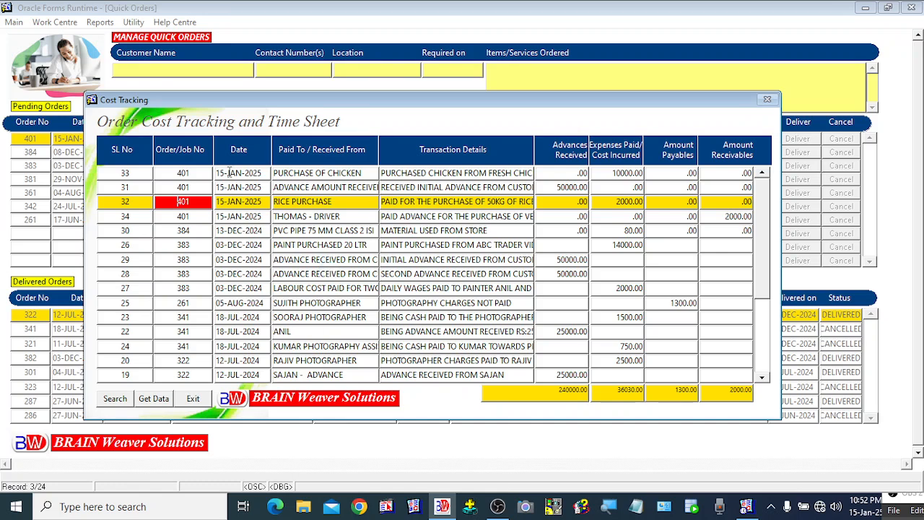
left_click(235, 173)
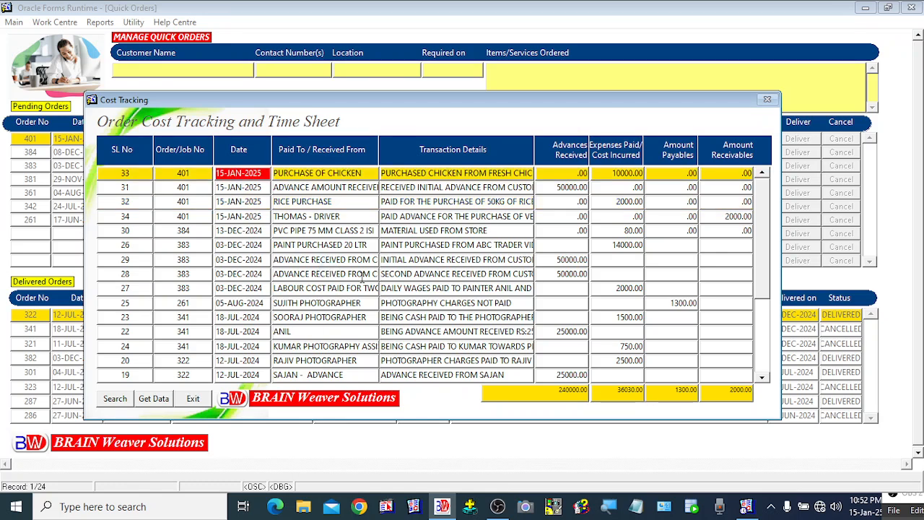
key("Down")
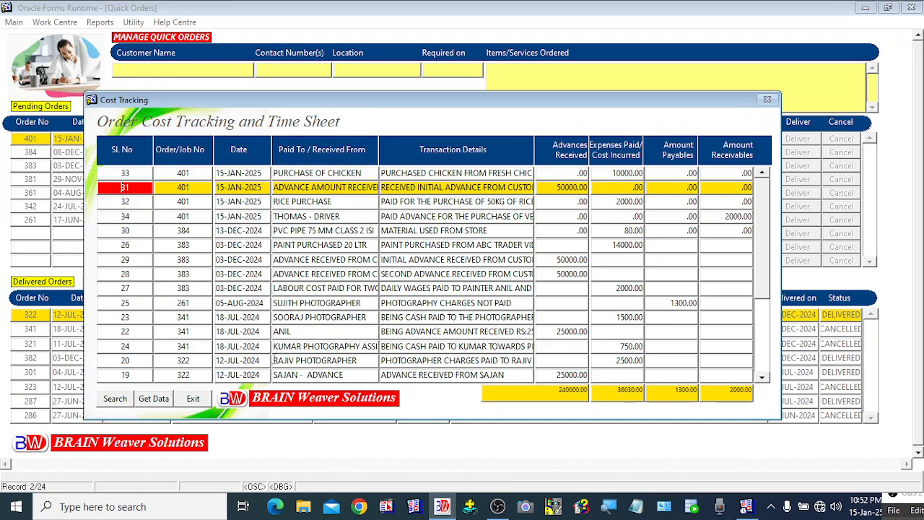
left_click(200, 404)
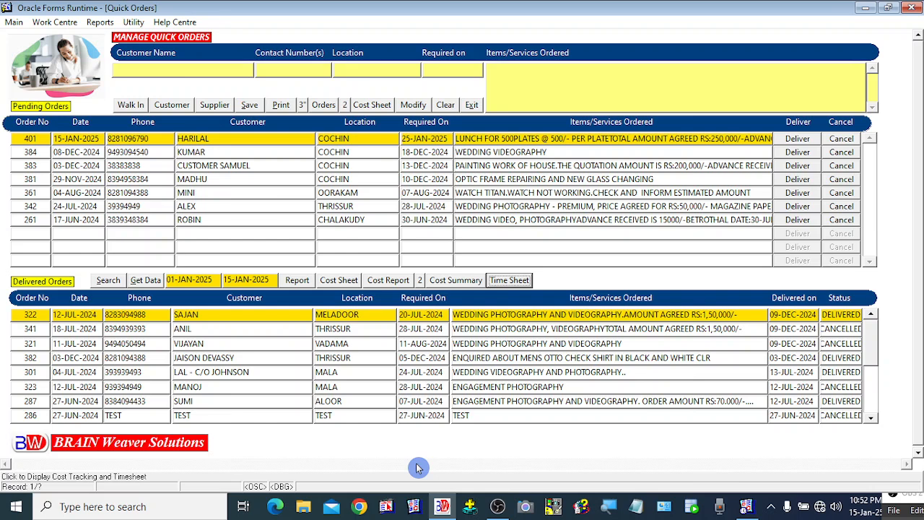
Browse pending orders 381, 384, 401, 383 and 361 in the Quick Orders list
left_click(196, 177)
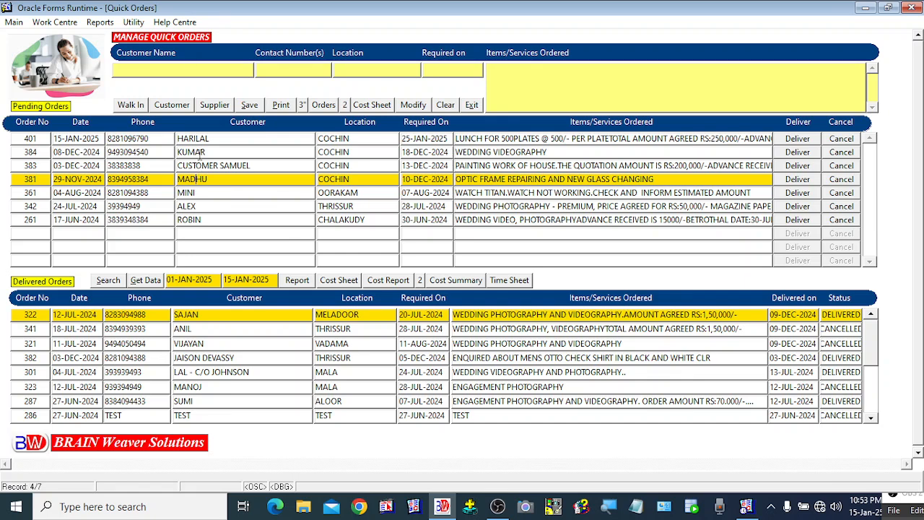
left_click(199, 152)
left_click(200, 138)
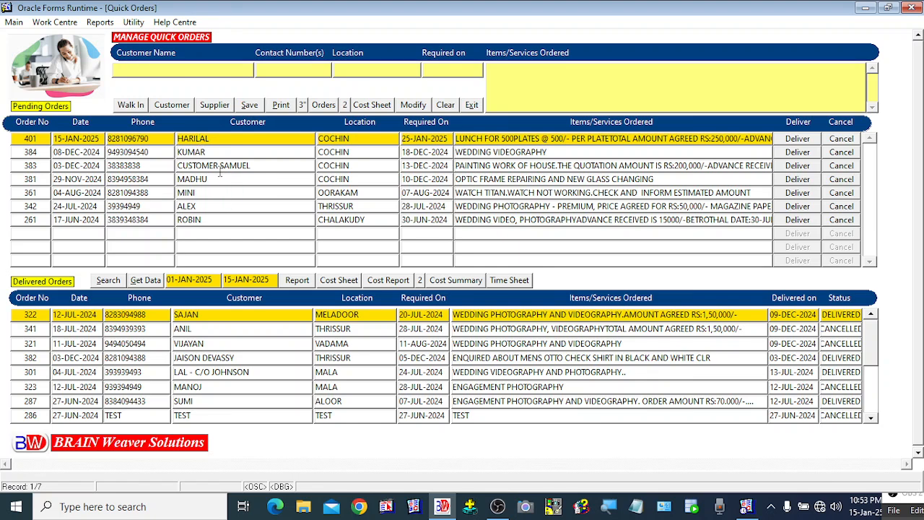
left_click(218, 166)
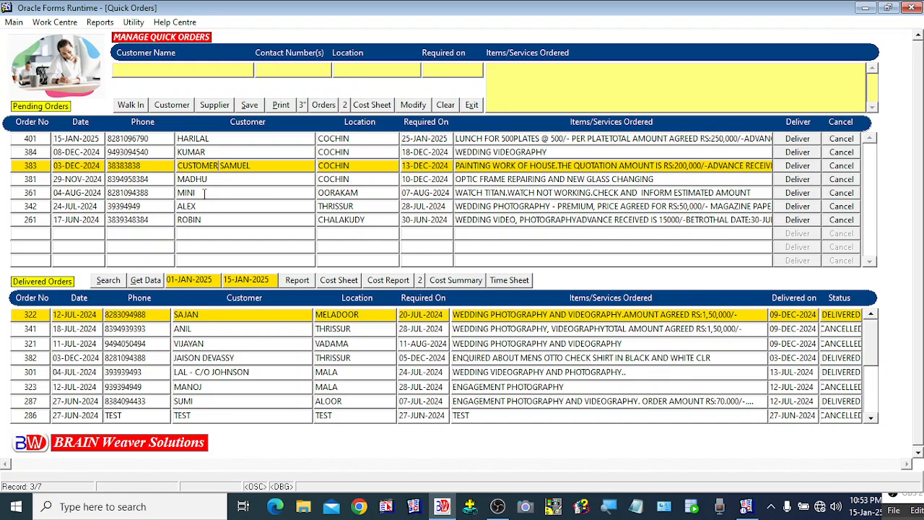
left_click(204, 193)
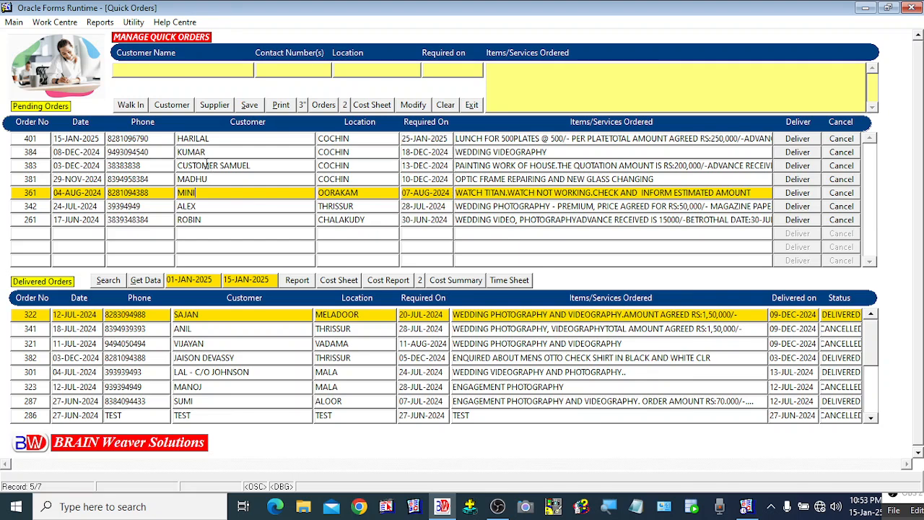
left_click(205, 152)
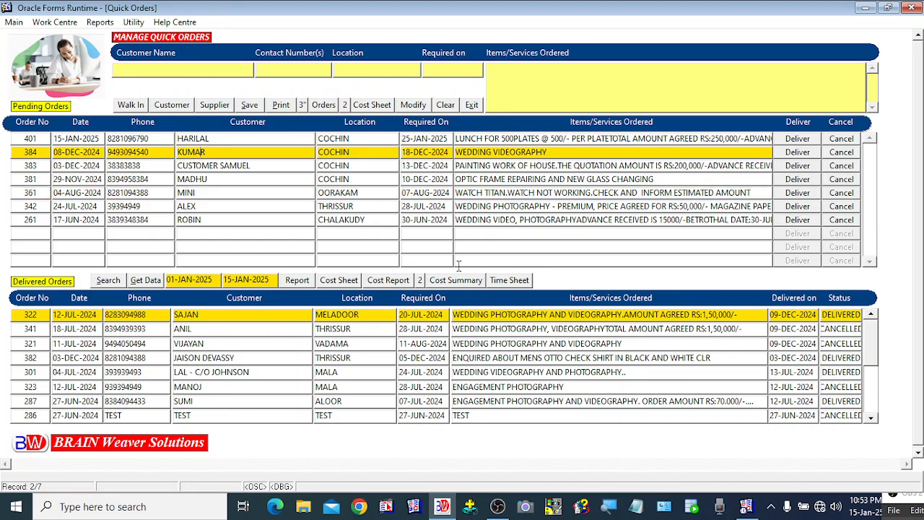
left_click(477, 109)
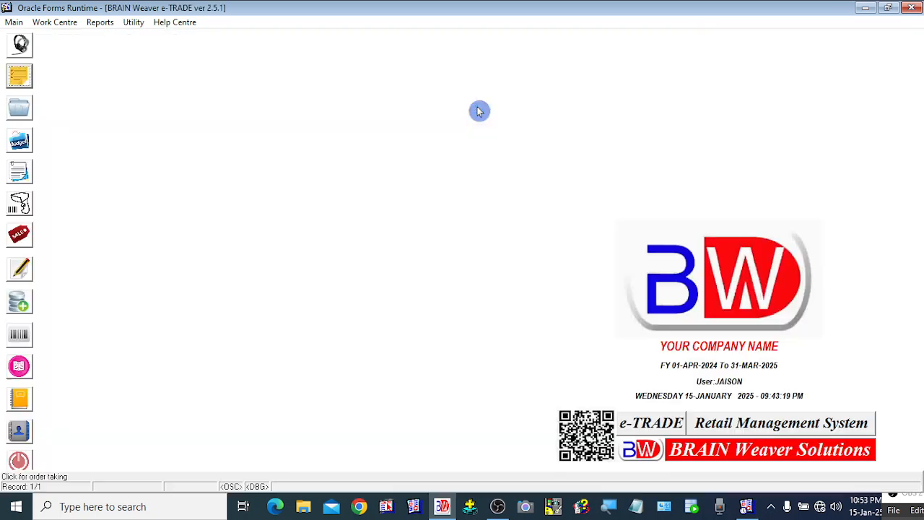
left_click(136, 22)
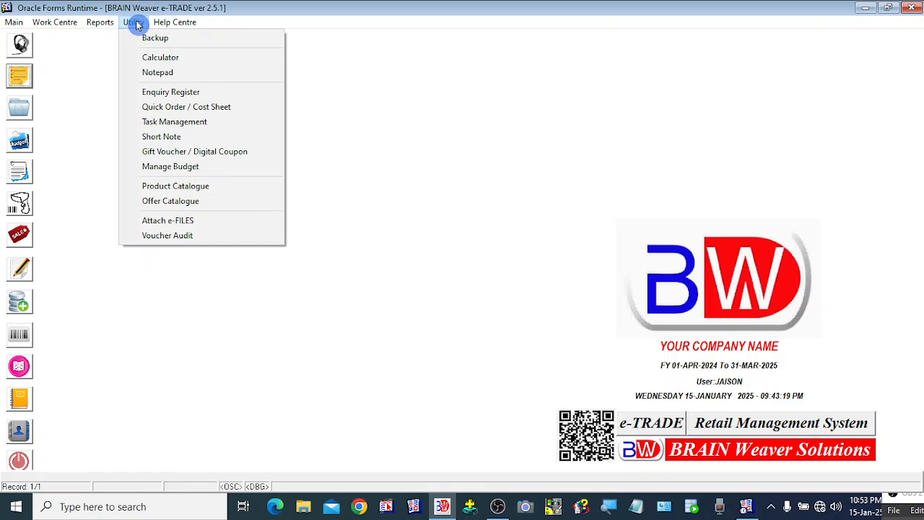
left_click(499, 509)
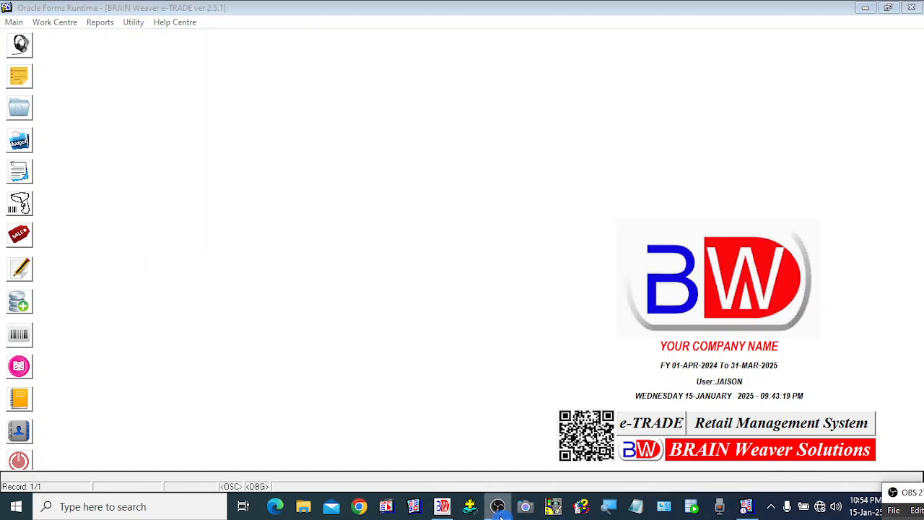